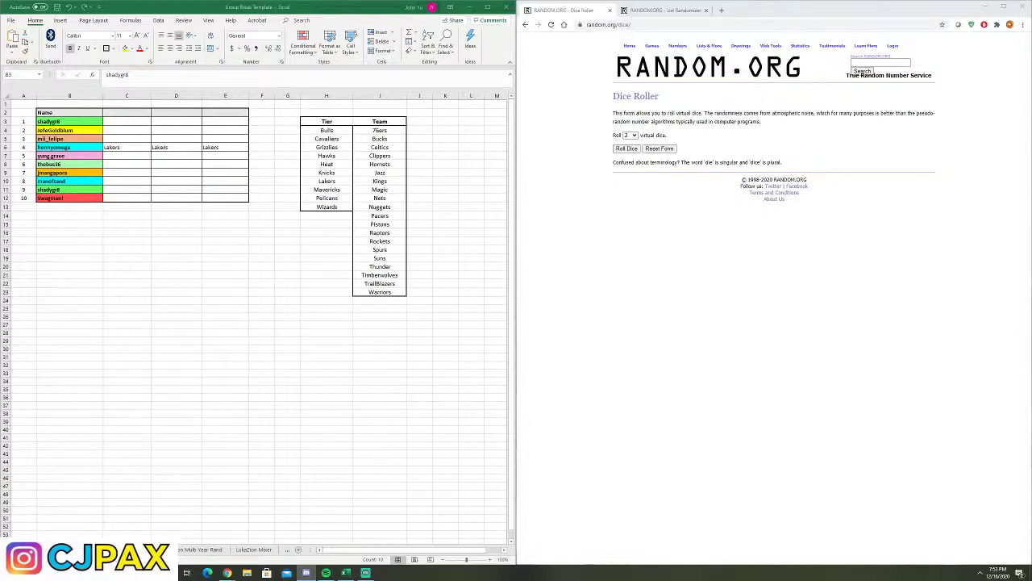
click(315, 340)
click(61, 190)
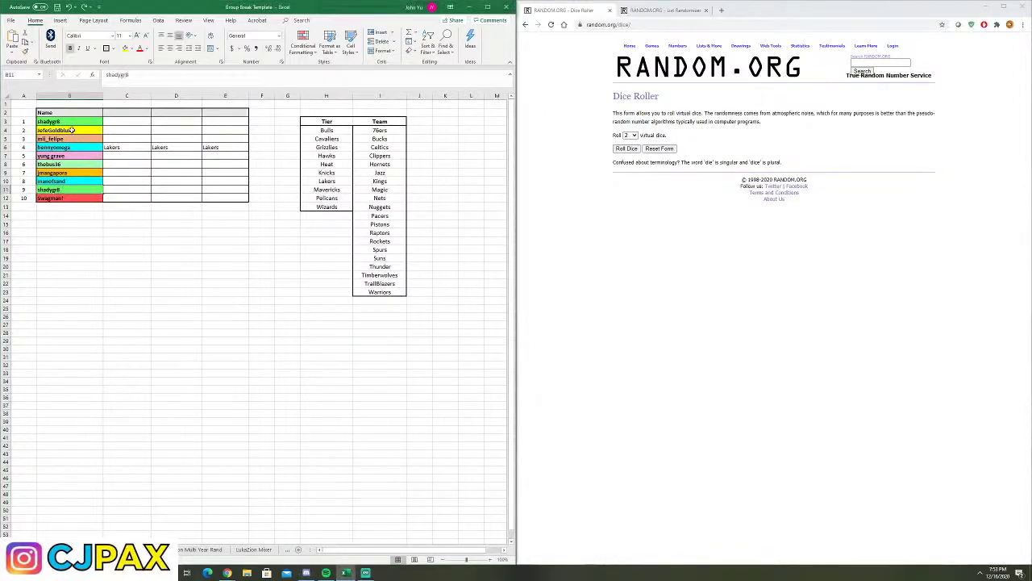
click(77, 131)
click(84, 139)
click(85, 148)
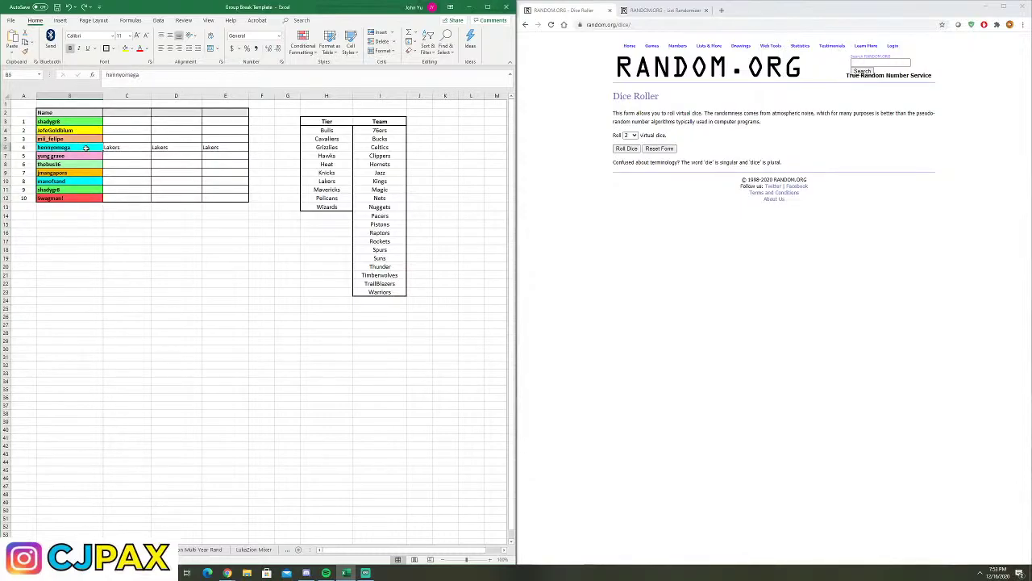
Clear the three Lakers entries from cells C6, D6 and E6 in the name table
click(109, 147)
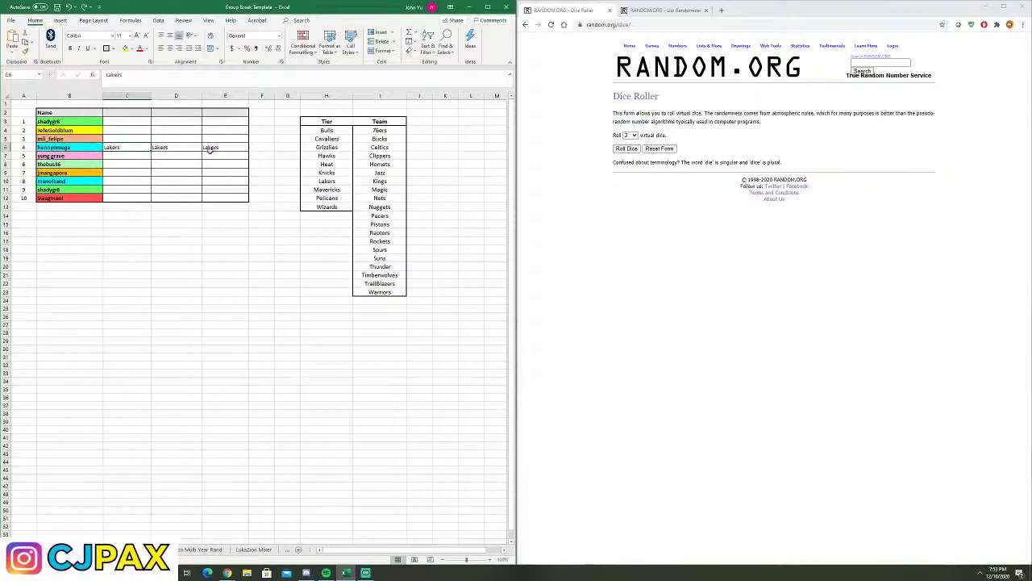
key(Delete)
click(189, 148)
key(Delete)
click(224, 148)
key(Delete)
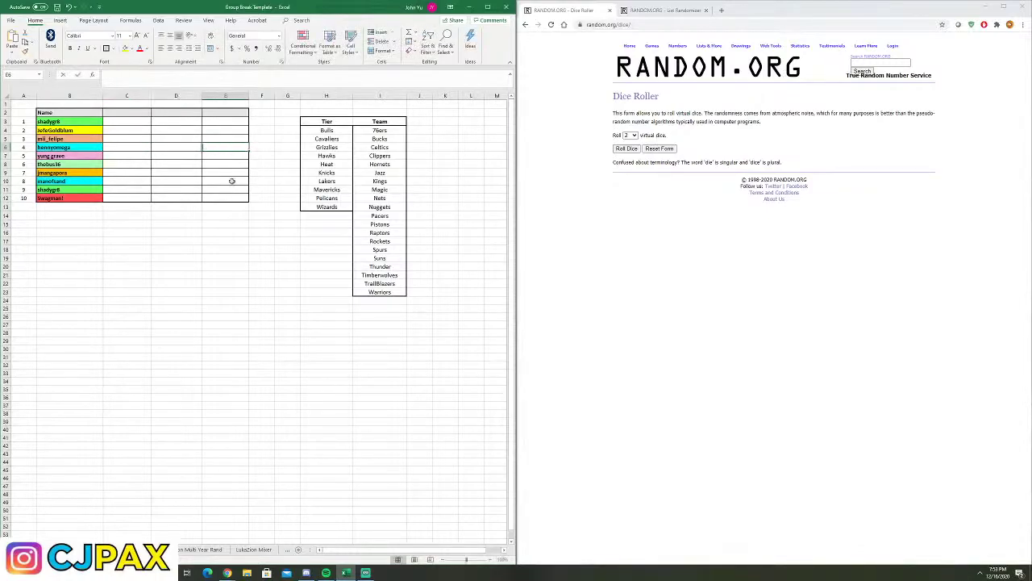
click(245, 241)
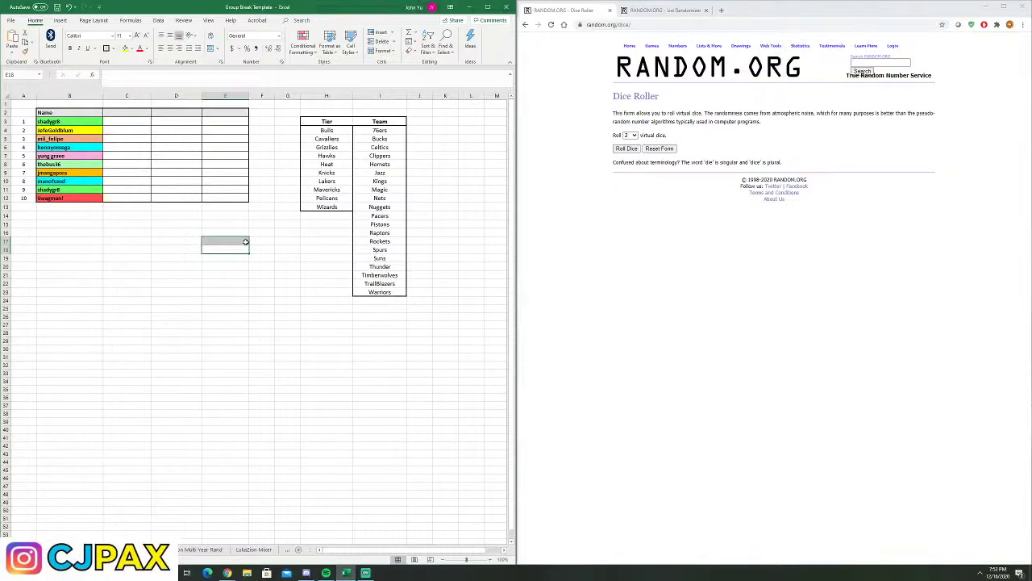
Change the fill colour of the eighth name cell (B10) to a very light shade
click(69, 155)
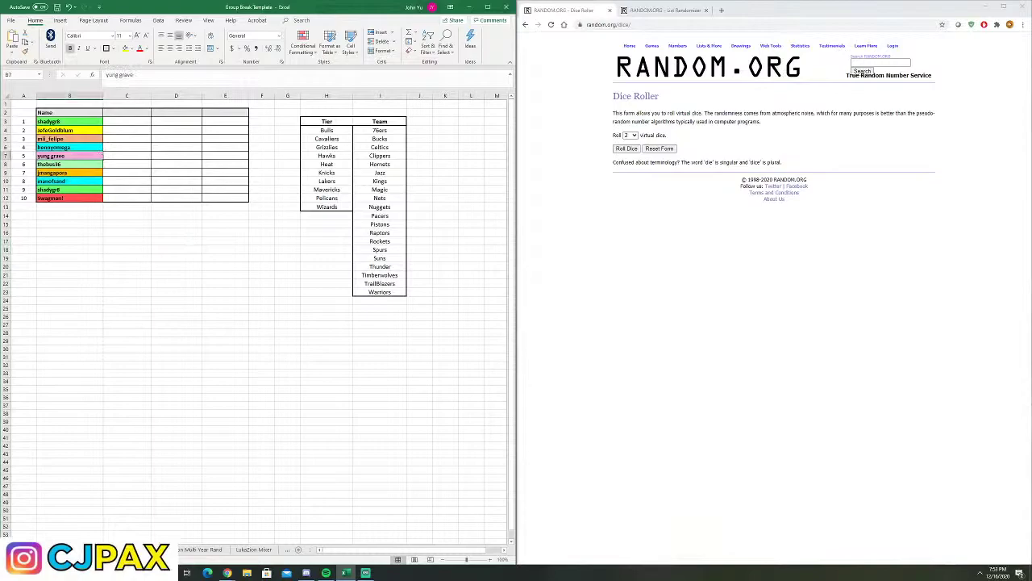
click(87, 172)
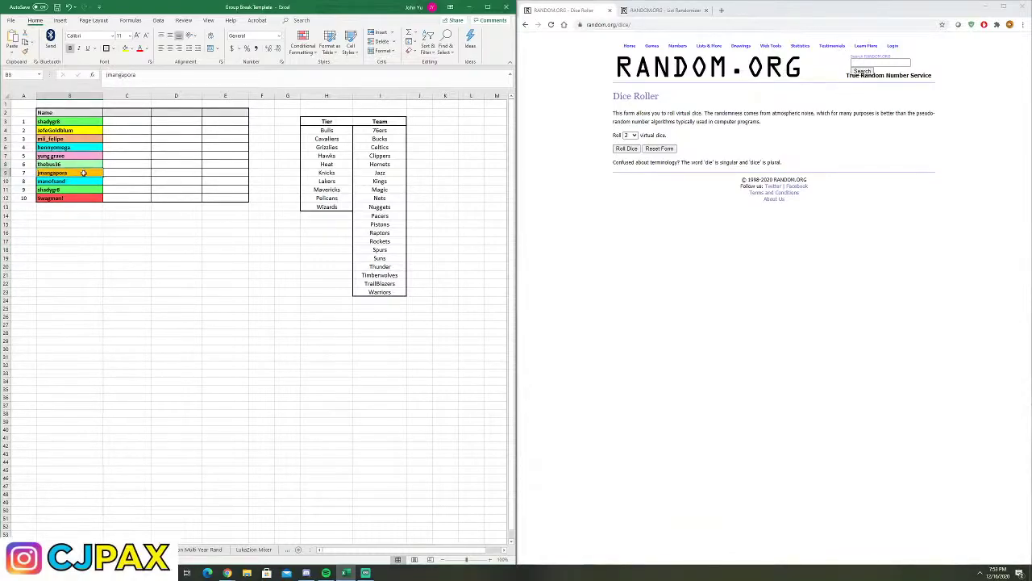
click(81, 184)
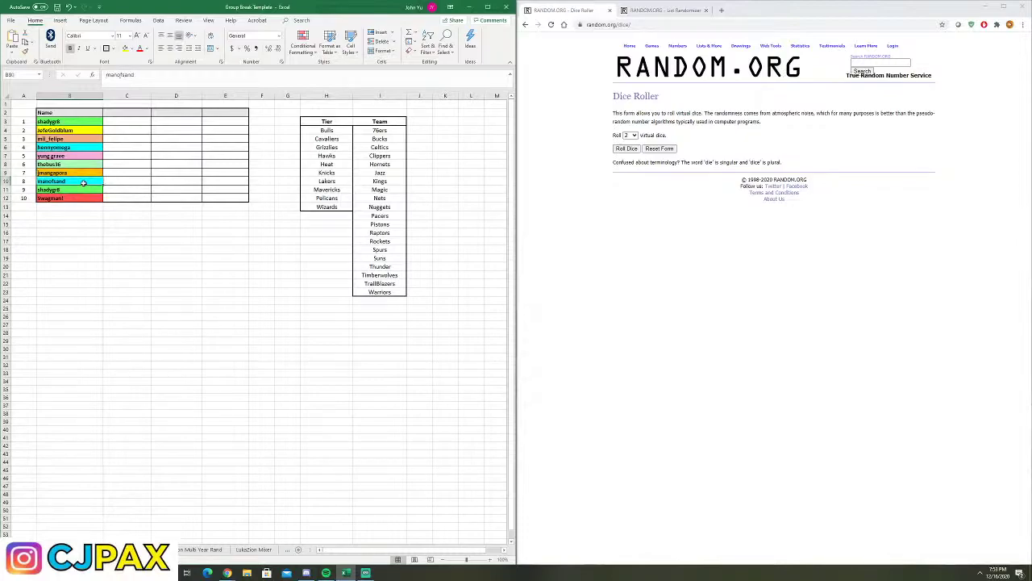
click(132, 51)
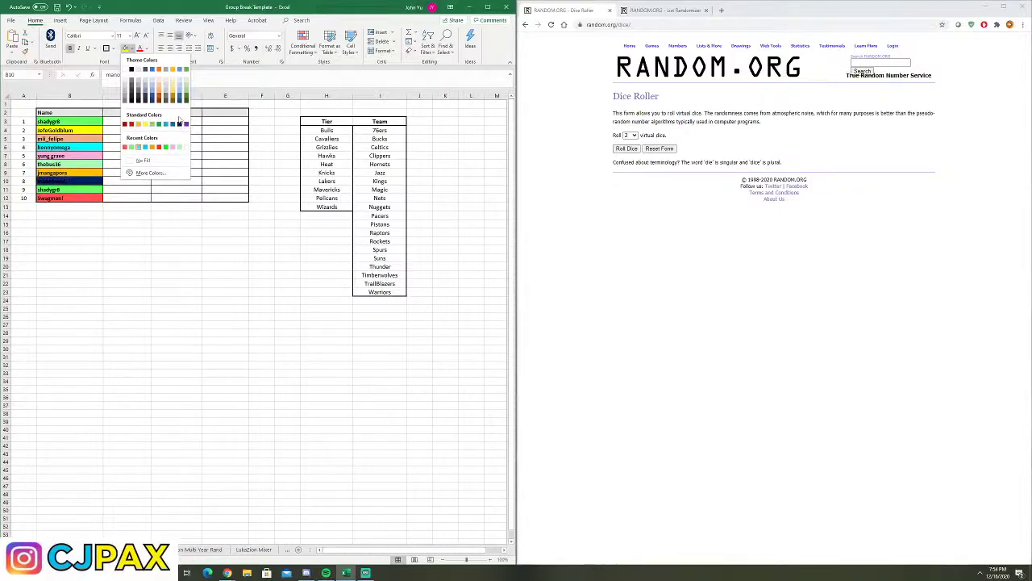
click(201, 180)
click(245, 284)
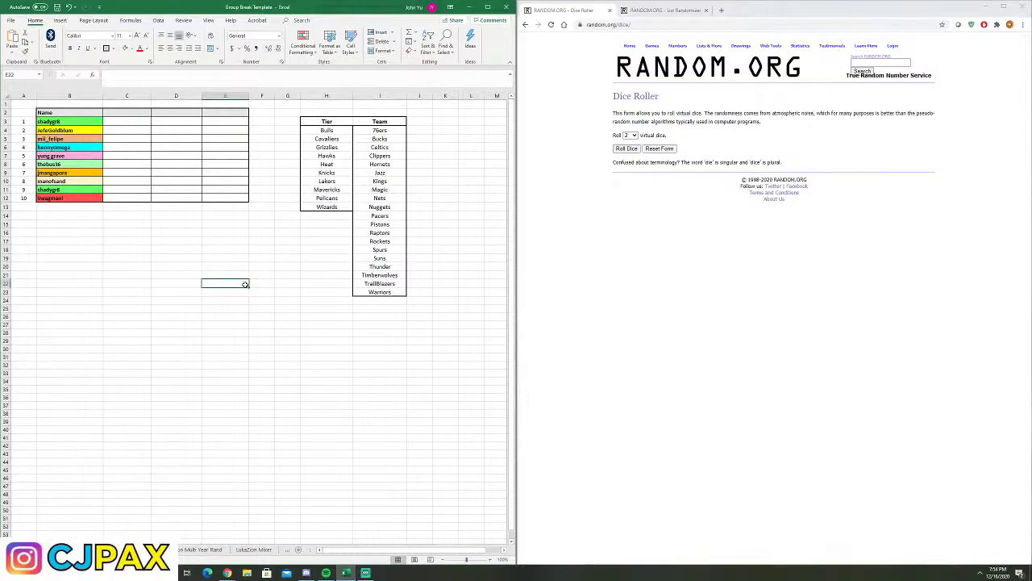
Search YouTube for "swagman uci" in a new browser tab and watch the video "Swagman UCI"
click(580, 242)
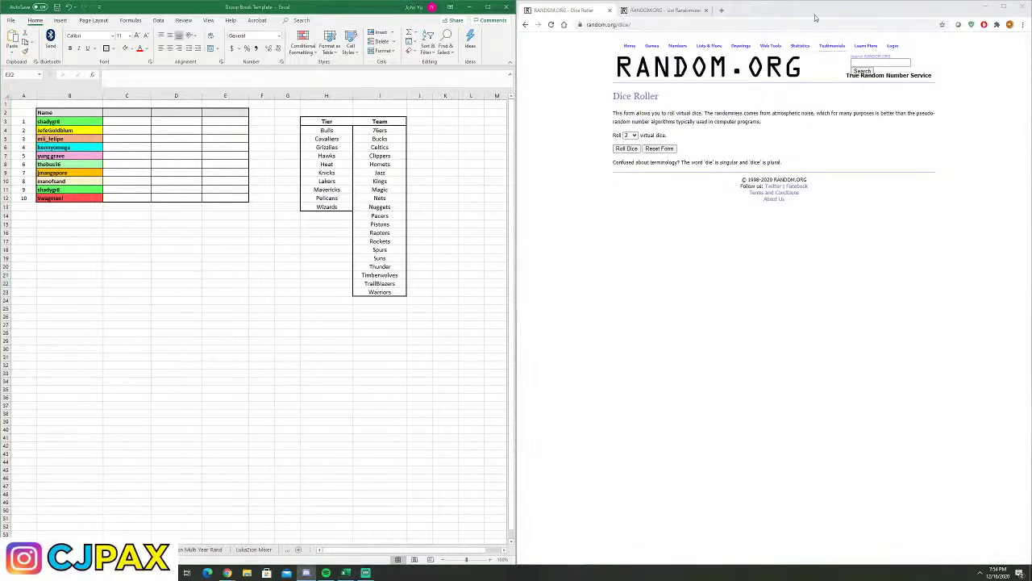
key(ctrl+t)
text(youtube.com)
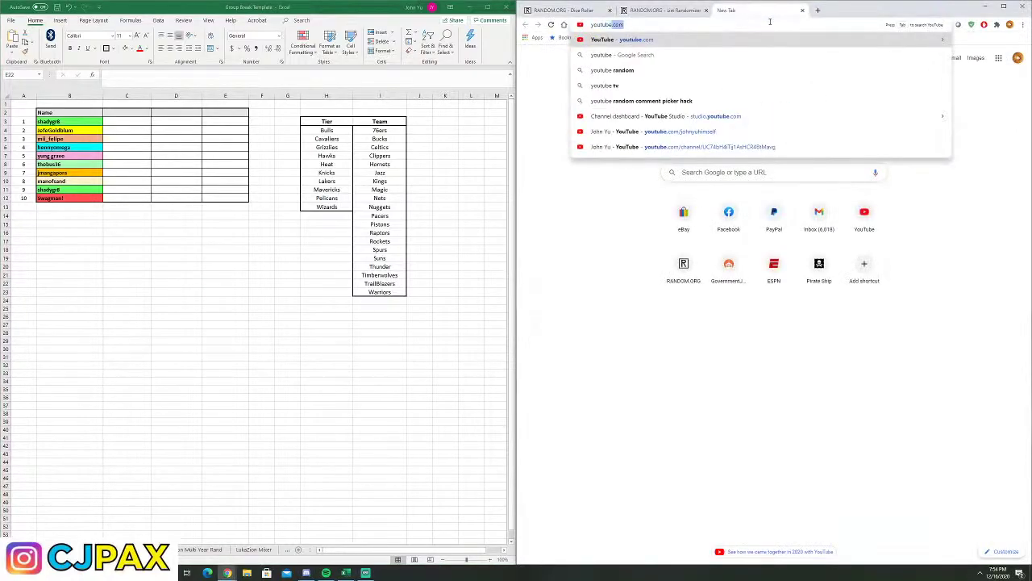
key(Return)
click(727, 44)
text(swagman uci)
key(Return)
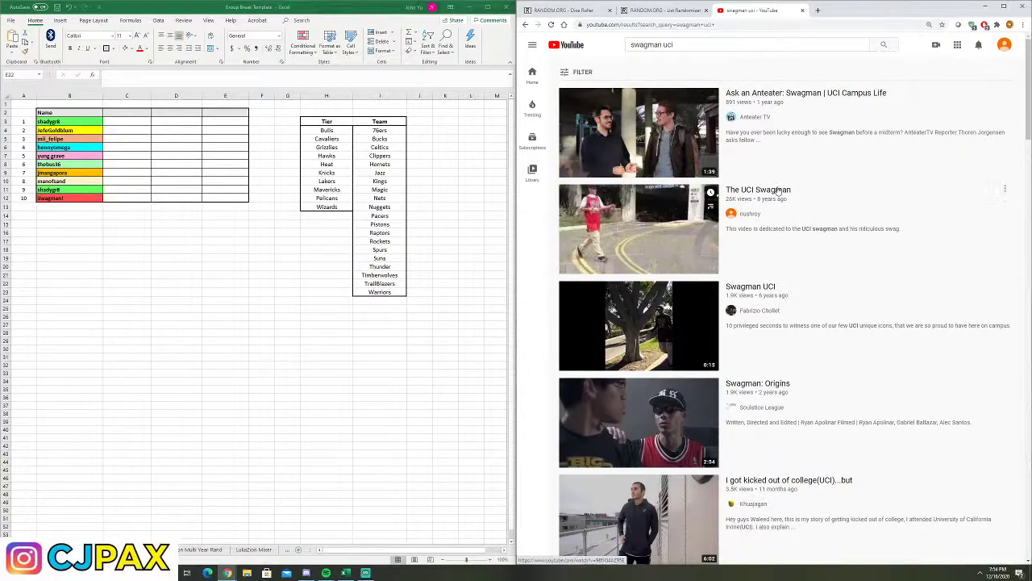
click(758, 289)
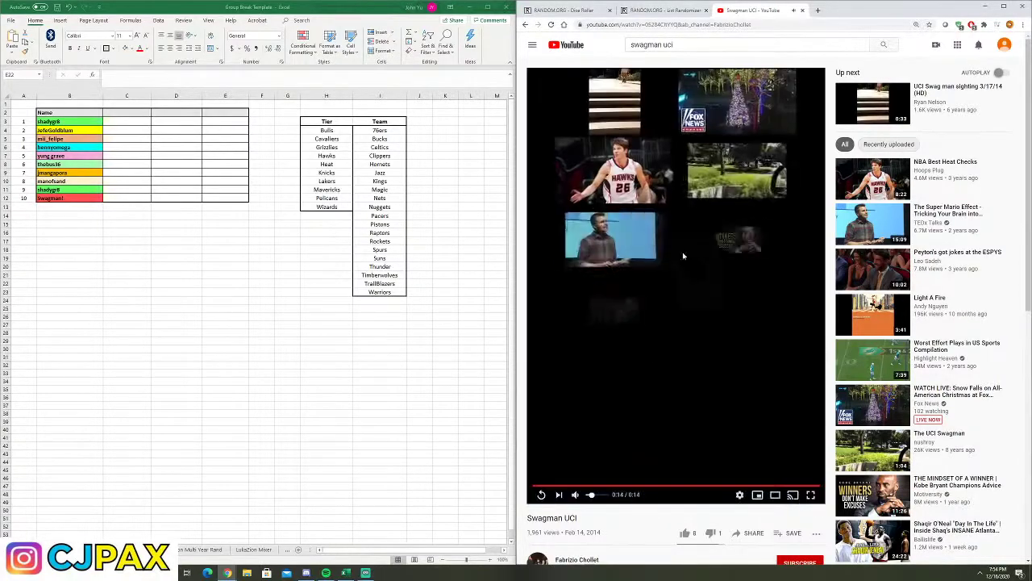
click(803, 11)
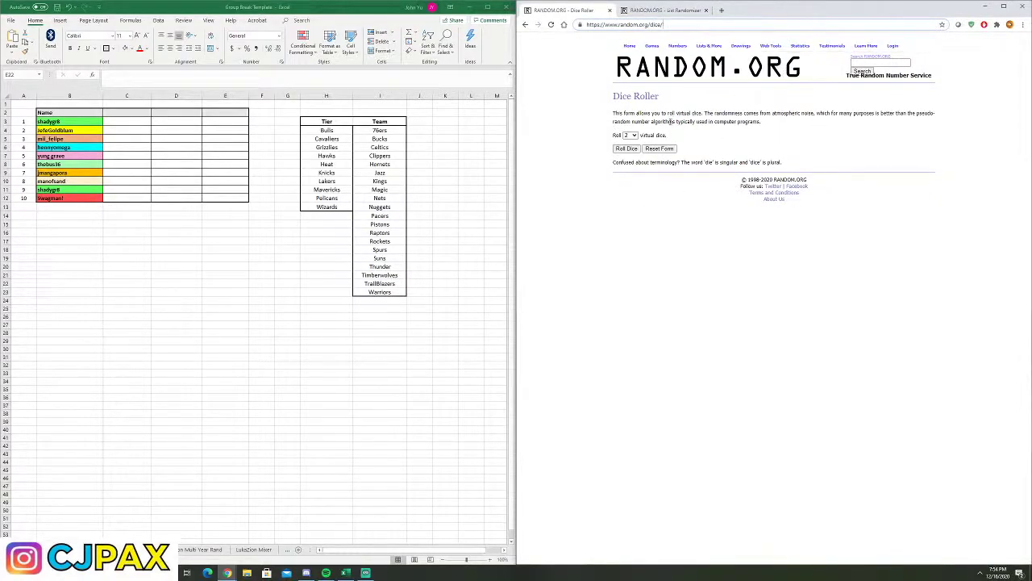
Review the teams in the Tier list and the Team list of the spreadsheet
key(alt+Tab)
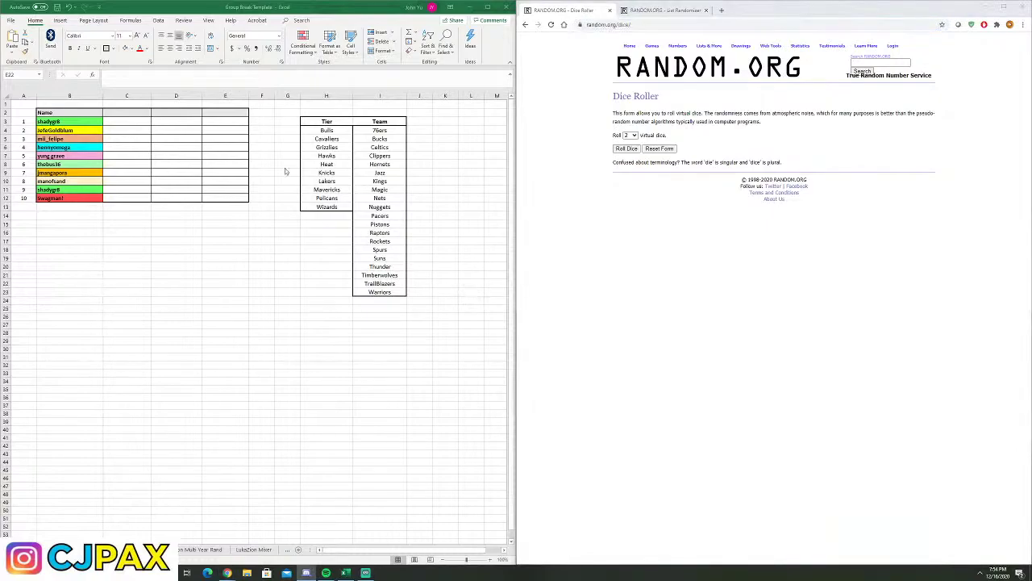
drag(325, 131, 326, 208)
click(440, 164)
drag(389, 131, 409, 293)
click(439, 232)
drag(376, 131, 410, 301)
click(452, 188)
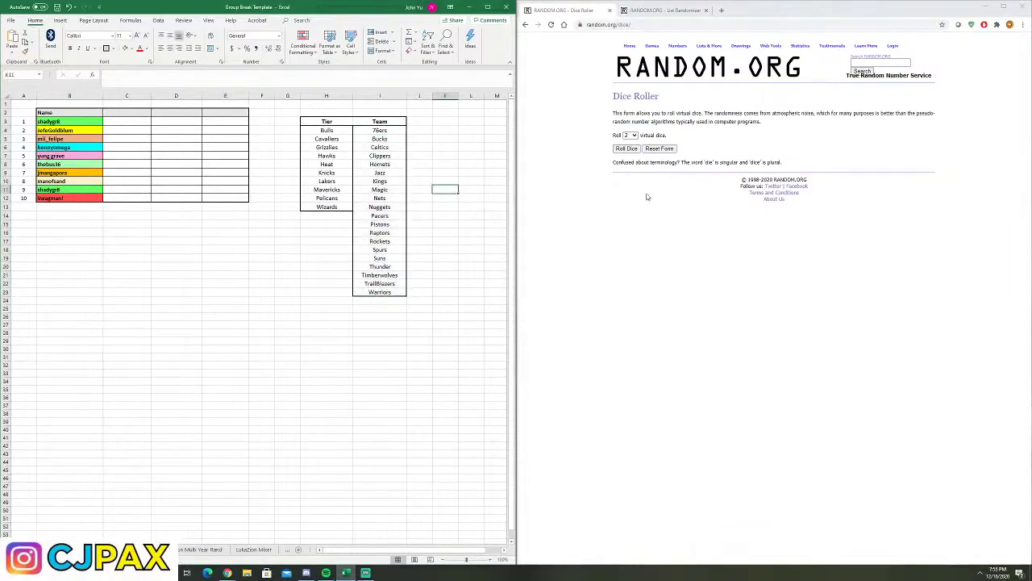
Roll two virtual dice on RANDOM.ORG
click(633, 232)
click(633, 150)
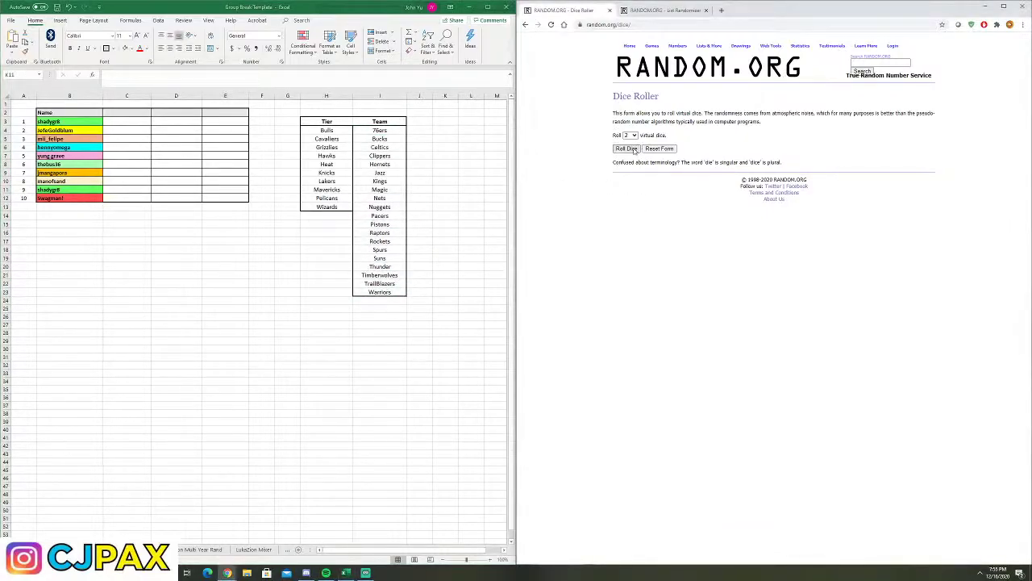
Copy the Tier teams from H4:H13 into the RANDOM.ORG List Randomizer
click(342, 129)
drag(343, 129, 355, 214)
key(ctrl+c)
click(657, 11)
click(661, 186)
key(ctrl+v)
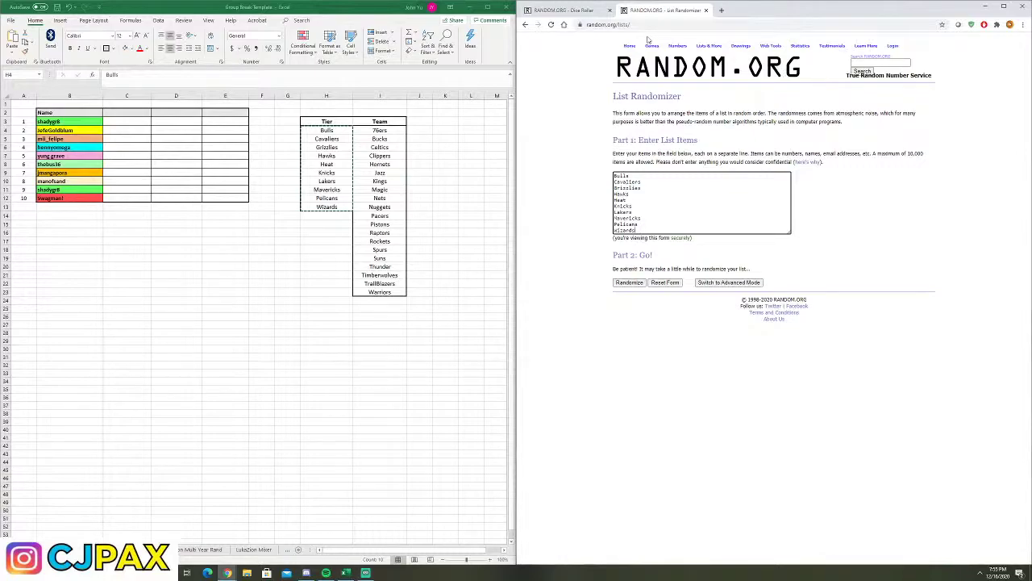
Check the dice roll and randomize the Tier team list five times
click(592, 11)
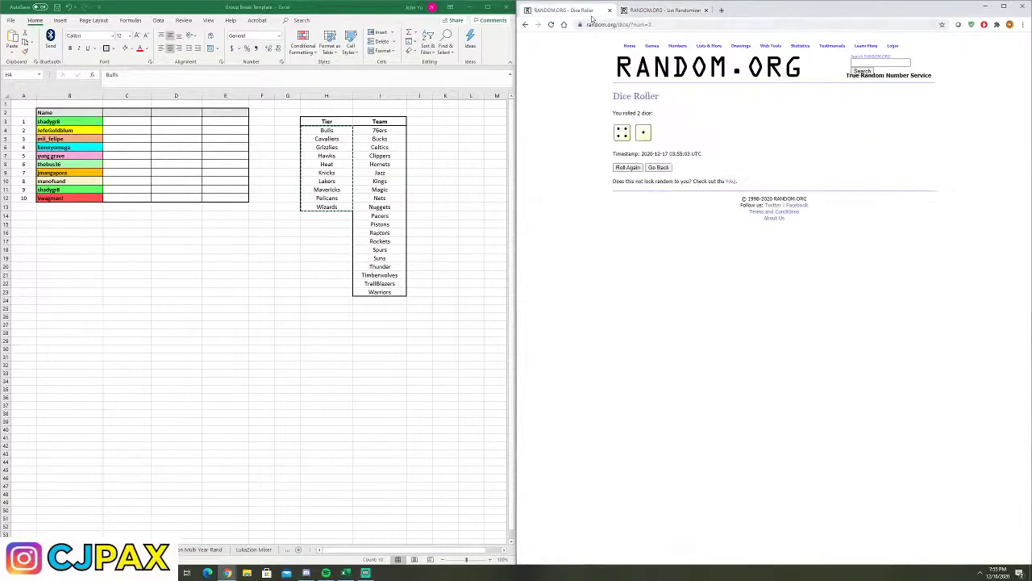
click(650, 10)
click(633, 283)
click(624, 233)
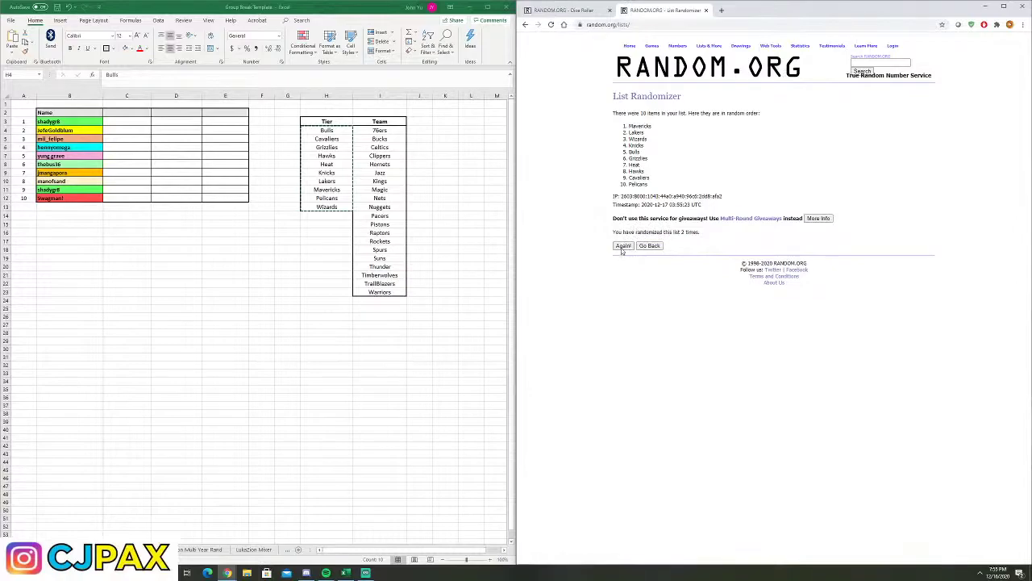
click(623, 246)
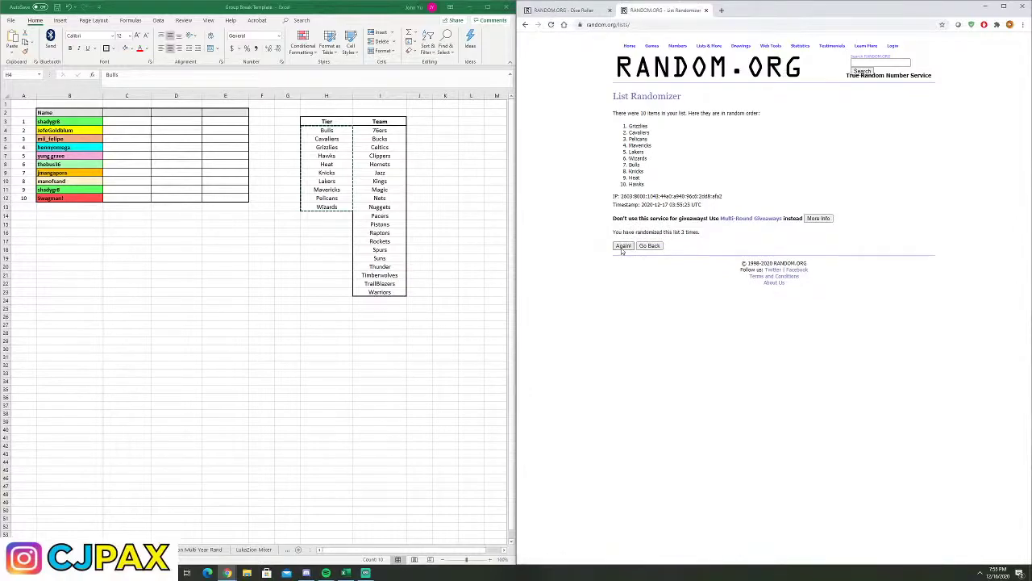
click(622, 246)
click(587, 11)
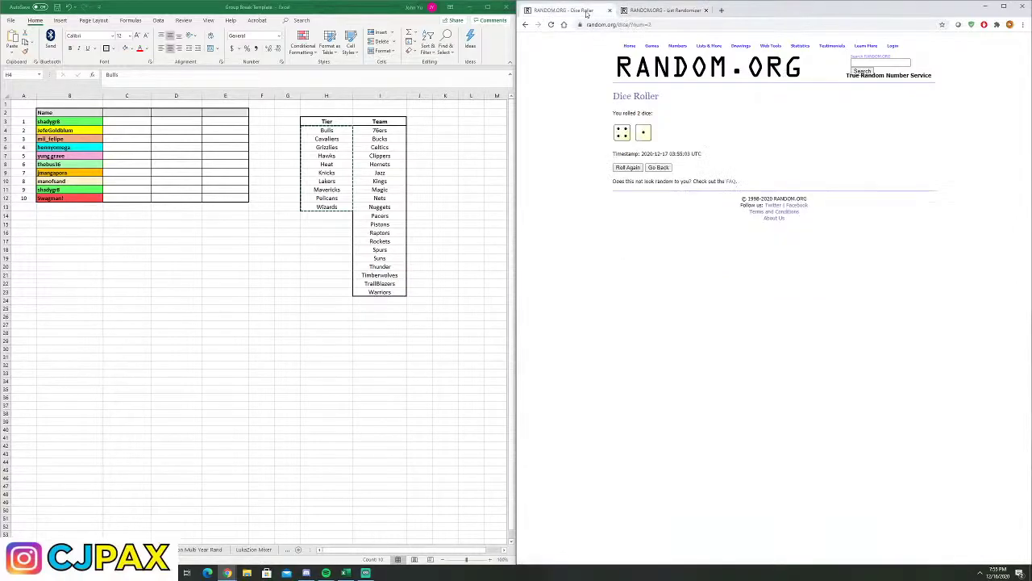
click(633, 10)
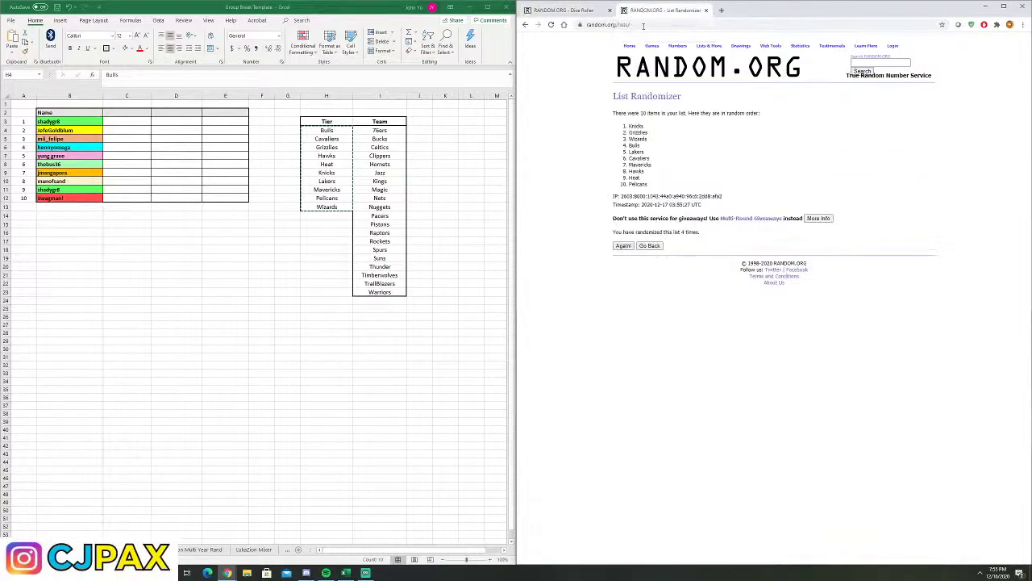
click(623, 245)
Copy the randomized Tier teams into the name table's first blank column, cells C3:C12
drag(653, 187, 626, 129)
key(ctrl+c)
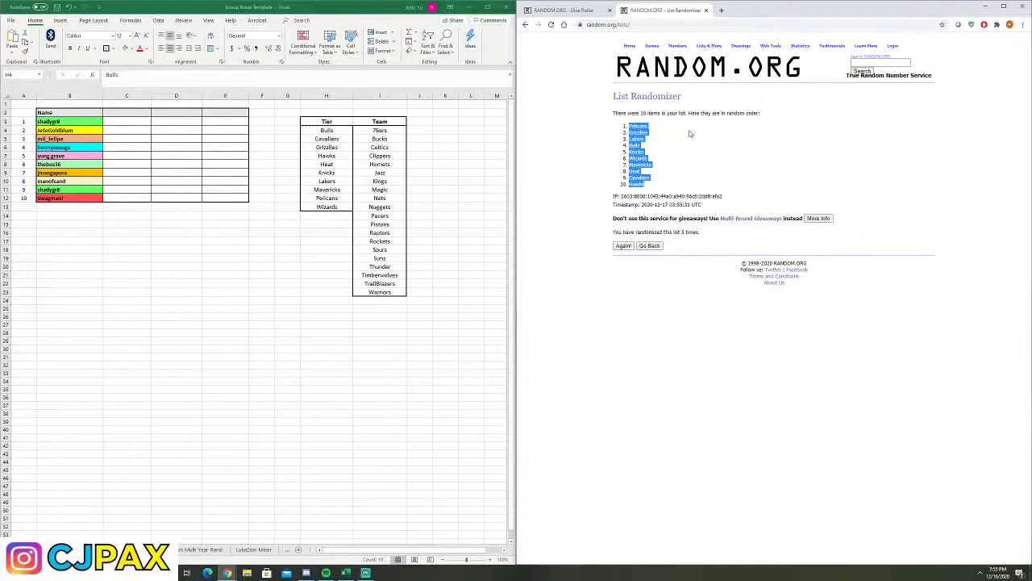
click(346, 573)
click(125, 122)
right_click(127, 122)
click(156, 164)
click(258, 233)
Copy the Team list from I4:I23 into the List Randomizer, rolling the two dice again beforehand
click(326, 283)
drag(379, 129, 415, 299)
key(ctrl+c)
click(581, 10)
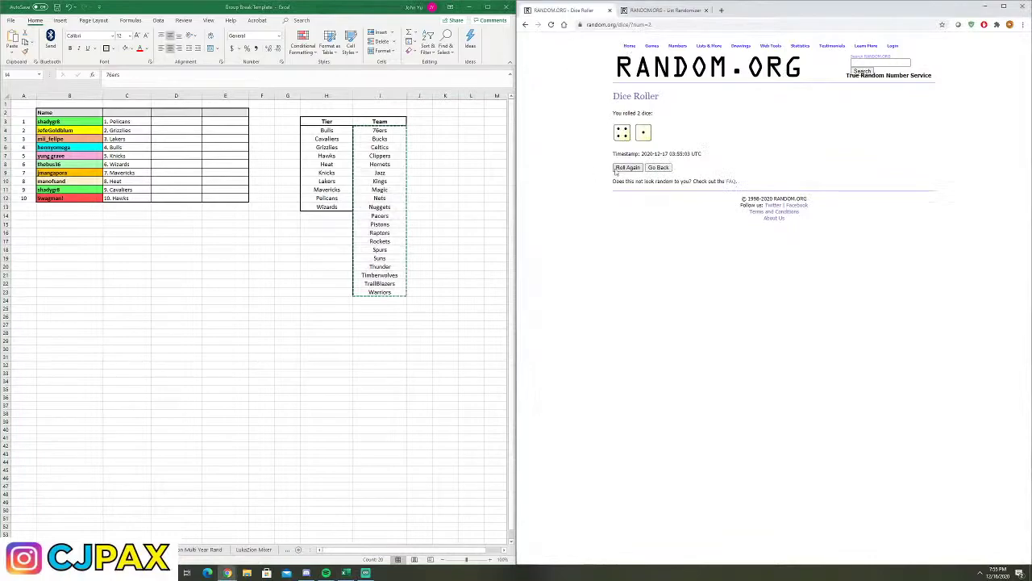
click(628, 167)
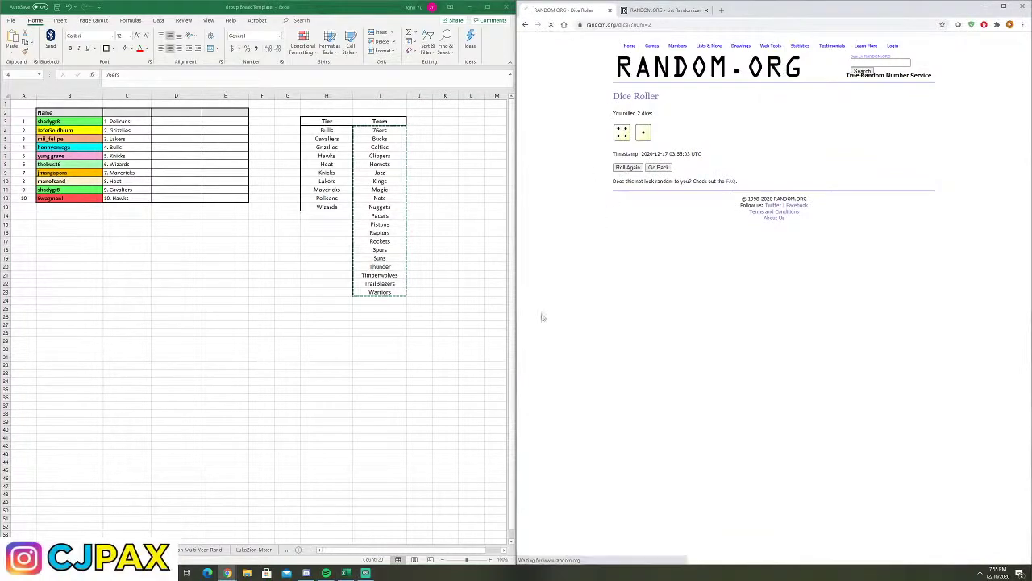
click(660, 9)
click(693, 201)
key(ctrl+v)
Randomize the list of the 20 remaining teams five times
click(629, 283)
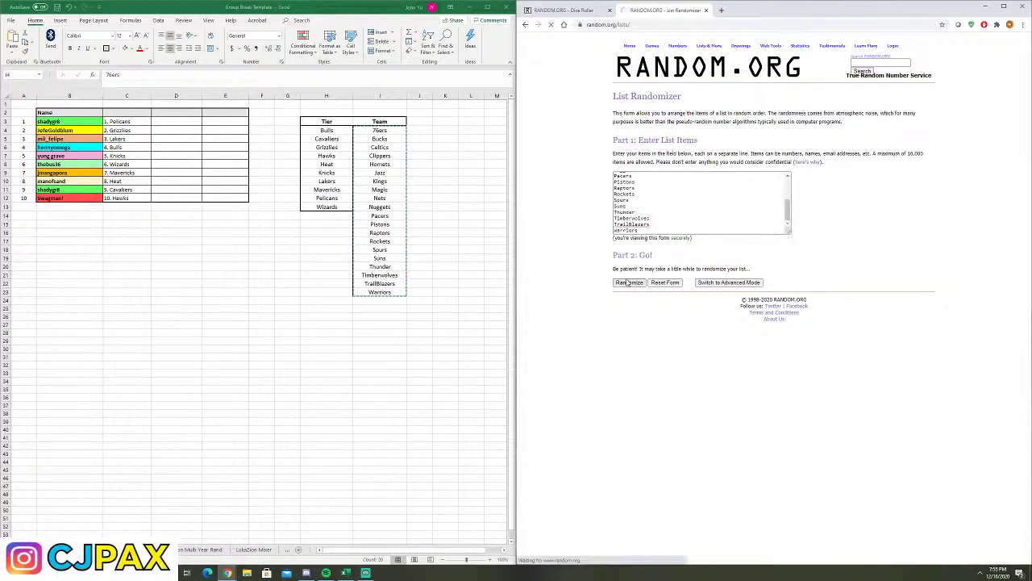
click(626, 296)
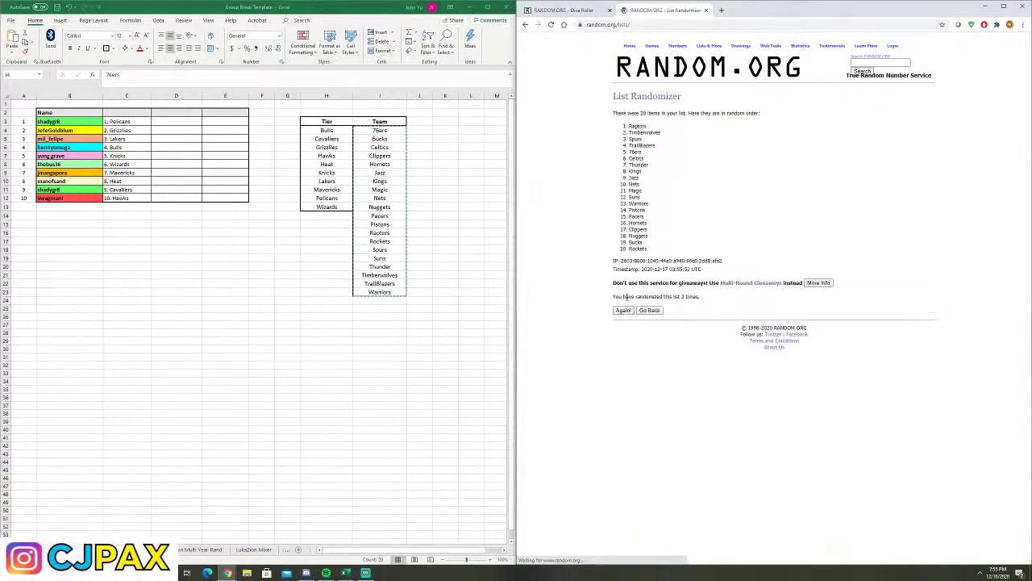
click(624, 312)
click(625, 312)
click(628, 311)
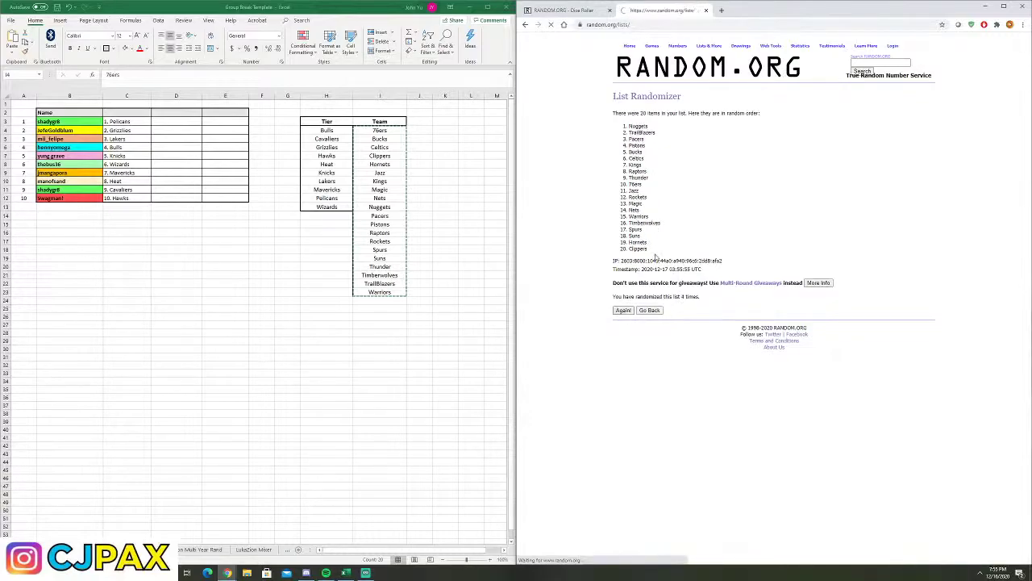
Copy the randomized 20-team list into the spreadsheet below the name table, starting at D14
mouse_move(657, 260)
mouse_down()
mouse_move(631, 222)
mouse_move(607, 129)
mouse_move(670, 252)
mouse_up()
key(ctrl+c)
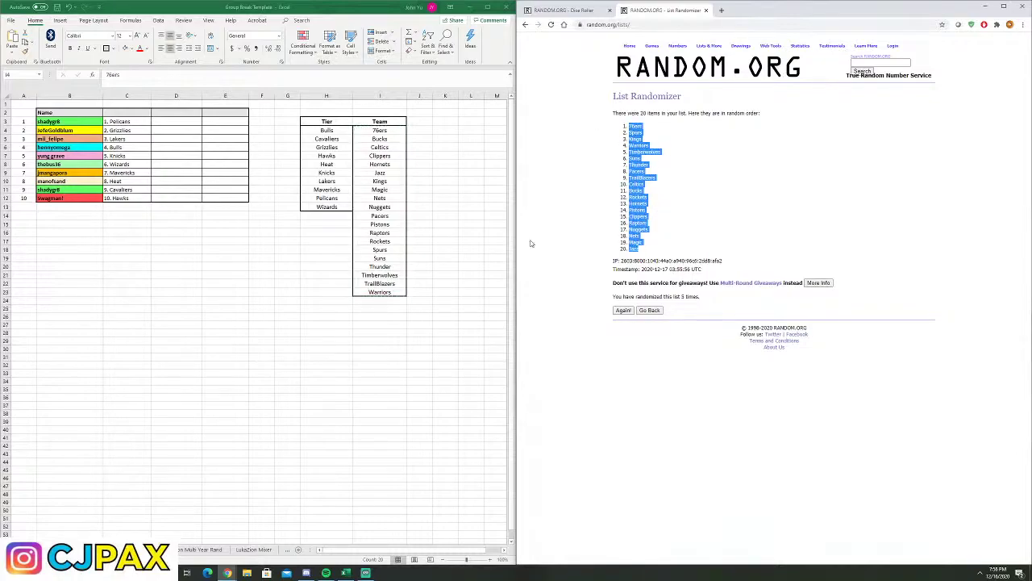
click(179, 214)
right_click(186, 214)
click(218, 258)
Copy the first ten randomized teams from D14:D23 into the name table at D3:D12
drag(176, 215, 177, 291)
key(ctrl+c)
click(186, 121)
right_click(185, 120)
click(215, 160)
click(268, 265)
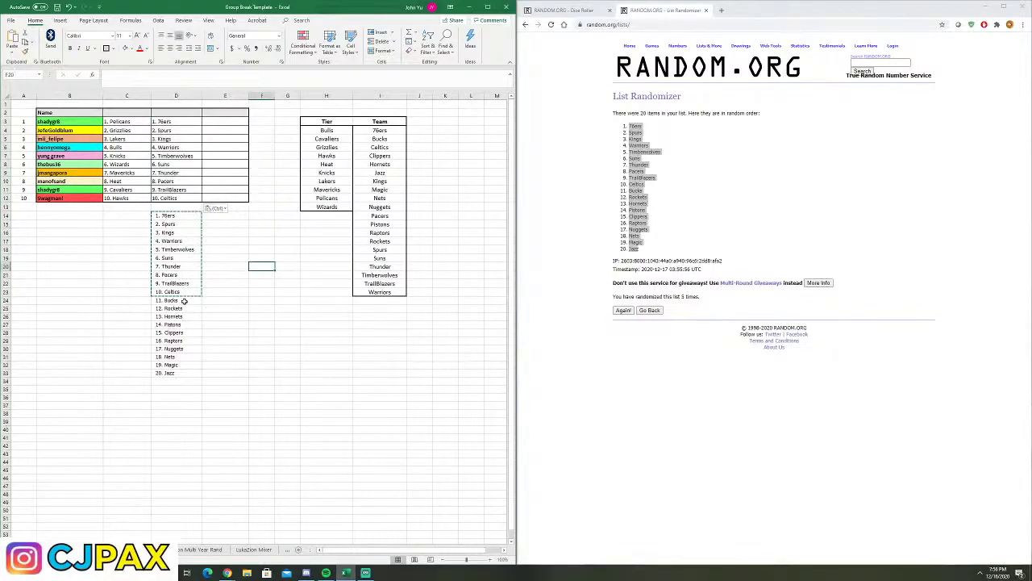
Copy randomized teams 11 to 20 from D24:D33 into the name table at E3:E12
drag(184, 300, 184, 373)
key(ctrl+c)
click(229, 118)
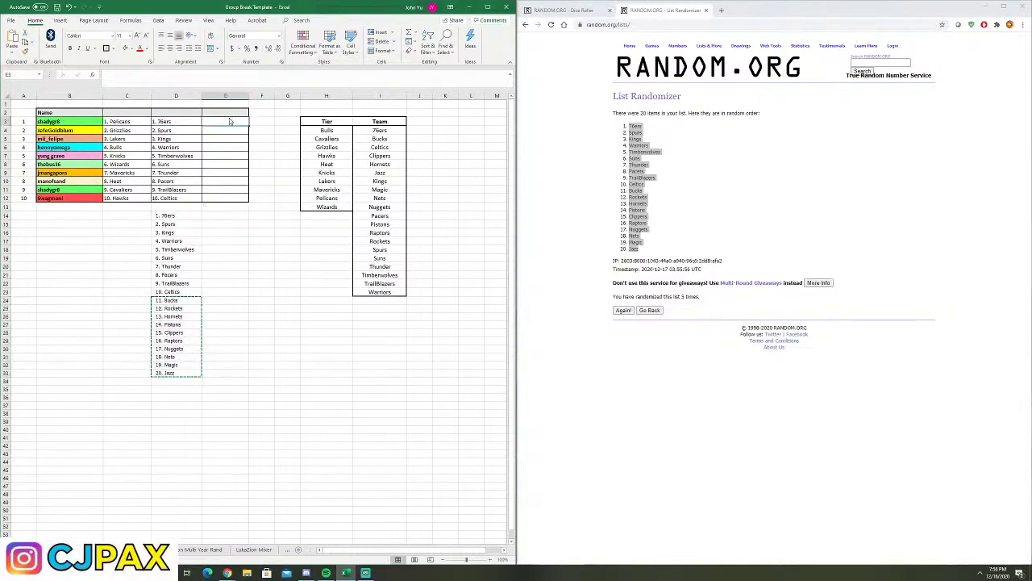
right_click(229, 118)
click(264, 161)
click(278, 304)
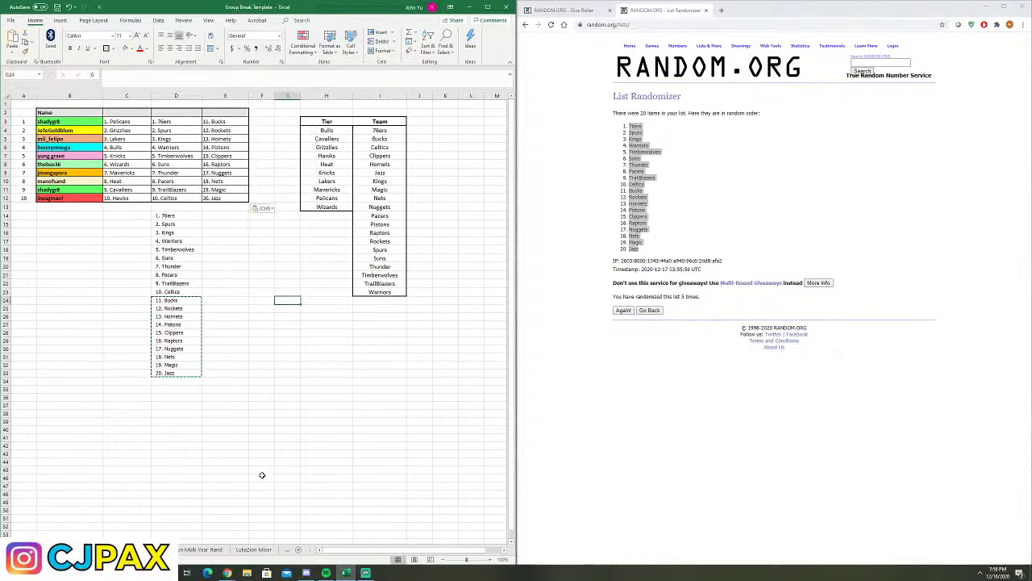
Capture the name table with its three team columns using Snipping Tool and copy the snip
key(super)
text(snippi)
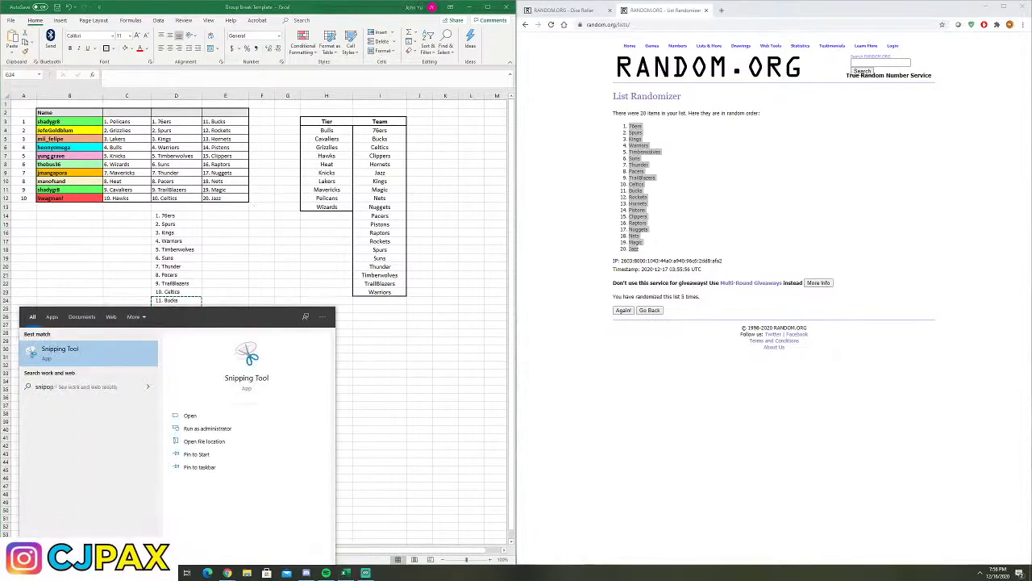
key(Return)
click(263, 127)
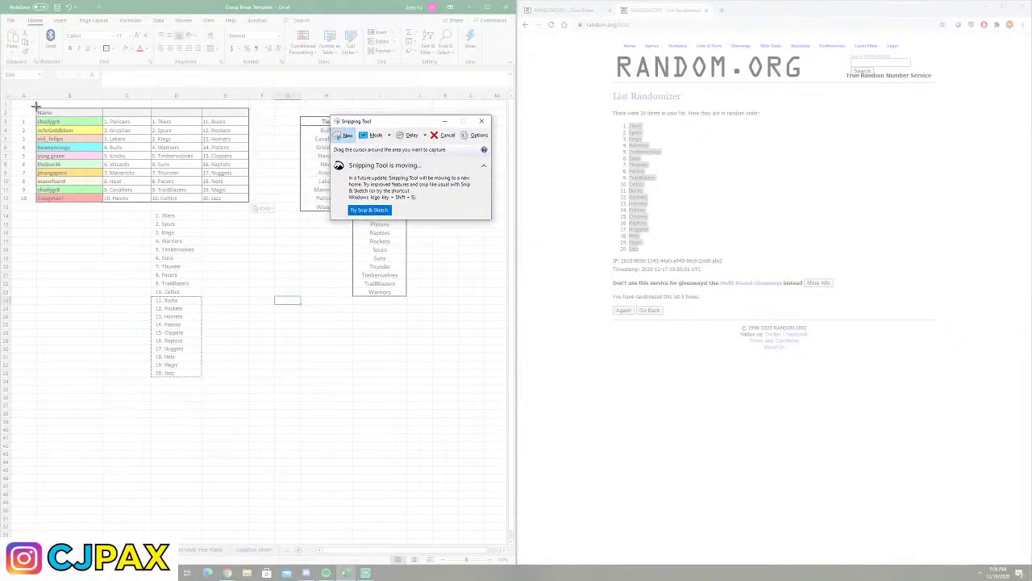
drag(36, 106, 251, 208)
right_click(213, 165)
click(225, 177)
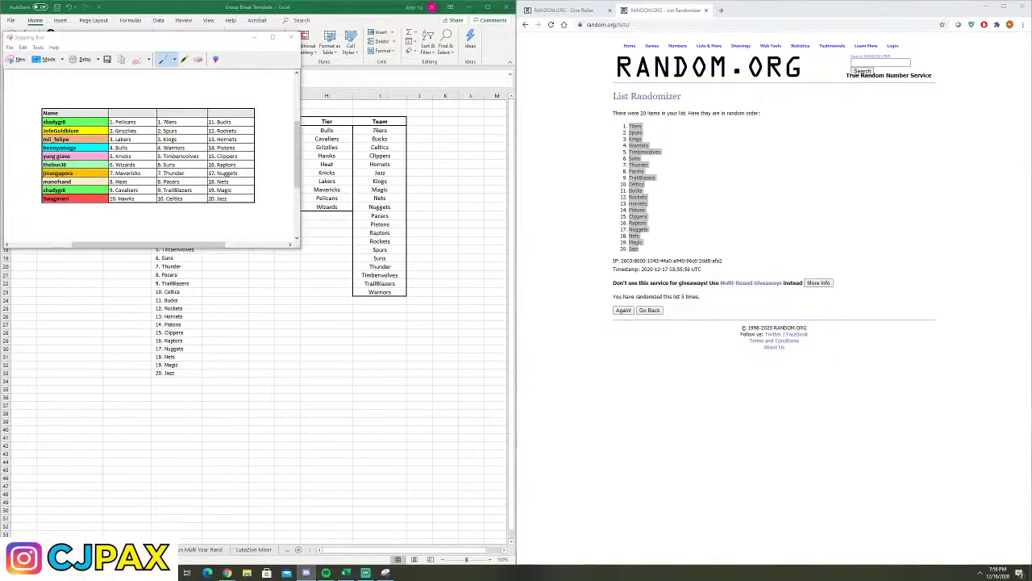
Switch to Discord, post the table snip with "-Trades open-" in group-breaks-1, and minimize the Snipping Tool and Discord windows
click(306, 572)
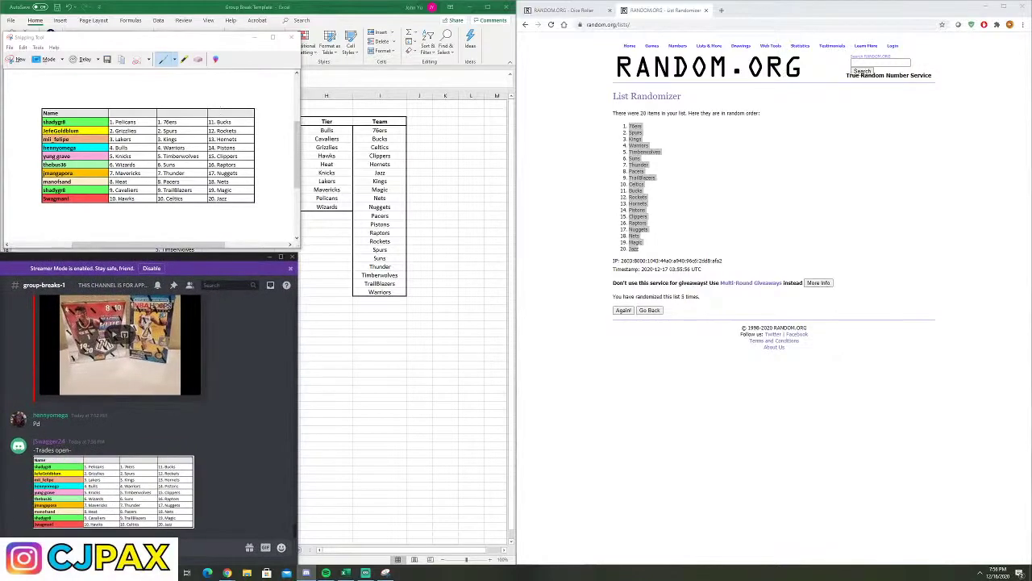
click(254, 37)
click(269, 257)
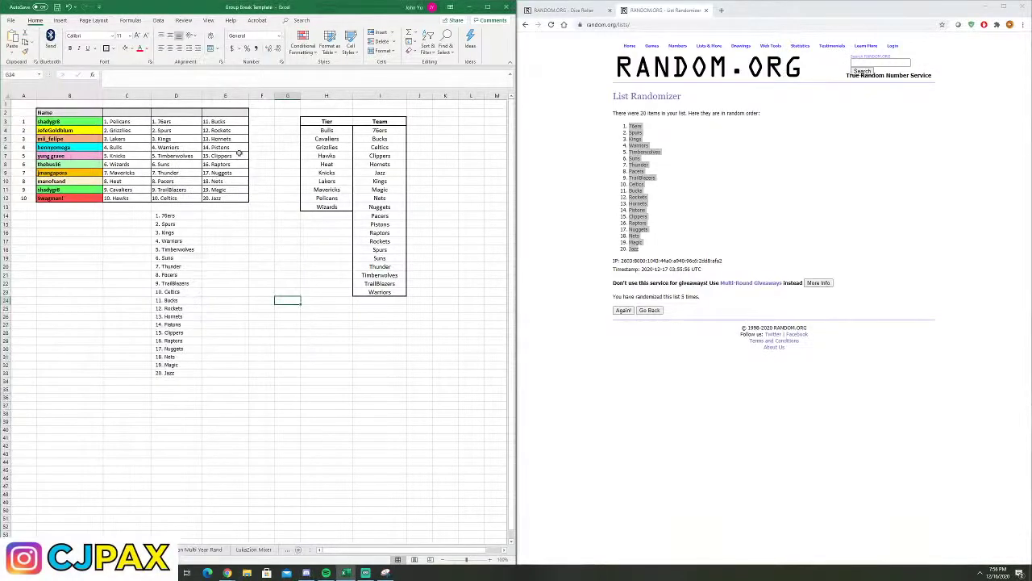
Enlarge the name table in the spreadsheet and place the Discord chat window just below its last row
scroll(276, 211, up, 2)
scroll(277, 211, up, 1)
scroll(276, 211, left, 3)
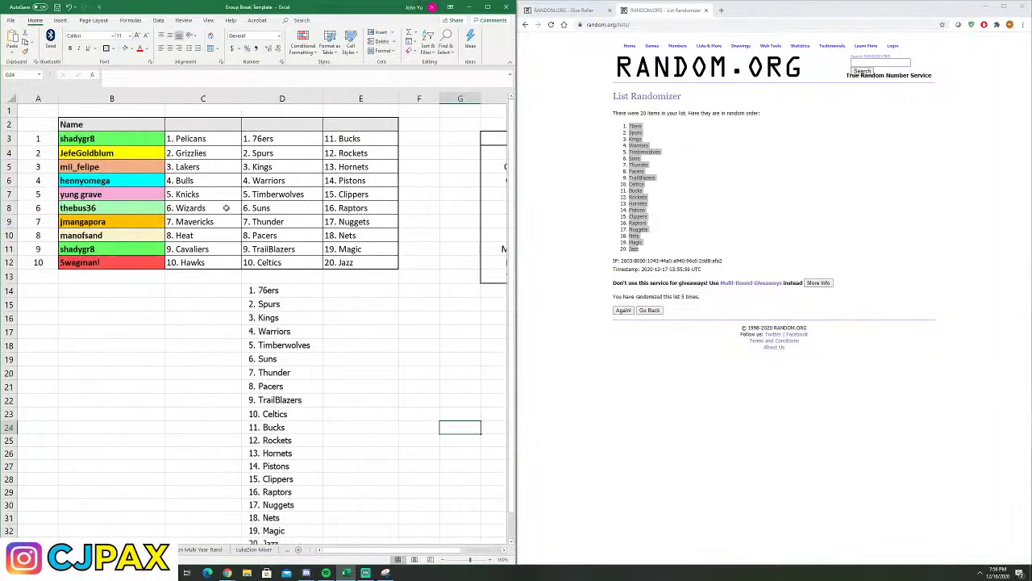
click(306, 573)
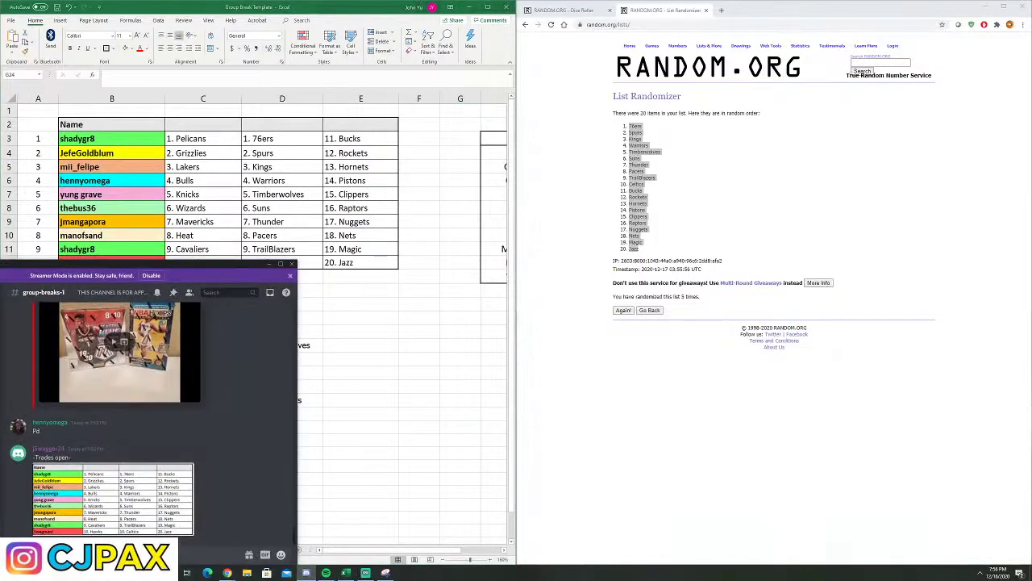
drag(166, 263, 179, 292)
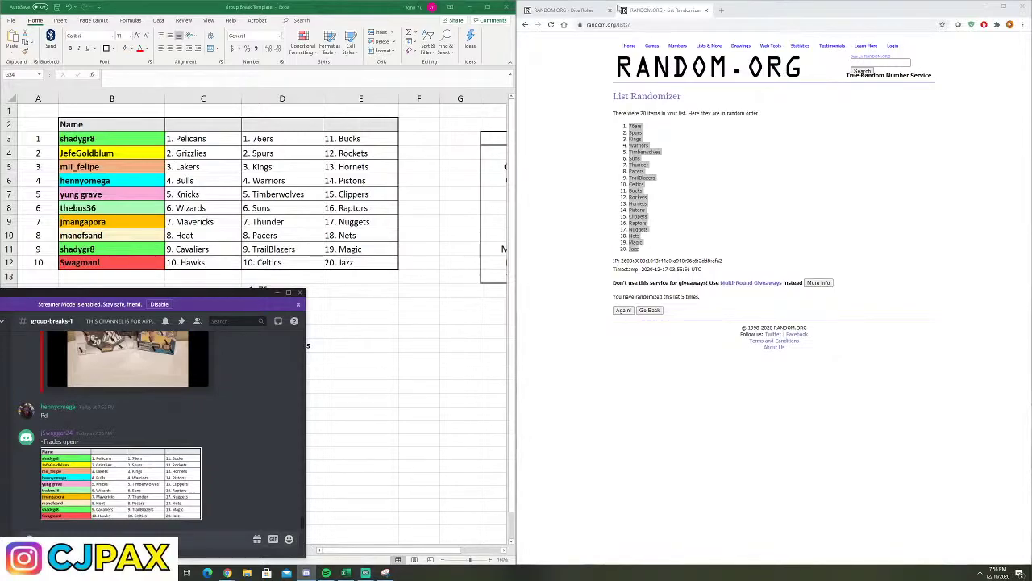
Search the web for "nba hoops premium hobby box checklist" and open the Cardboard Connection 2019-20 NBA Hoops Premium Stock page
click(663, 25)
key(BackSpace)
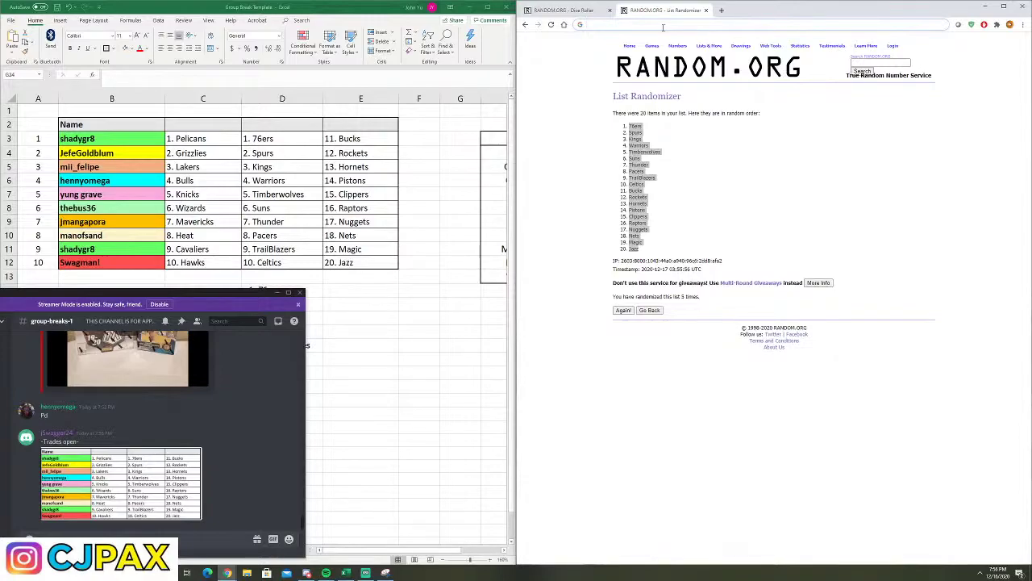
text(nba hoops premium hob)
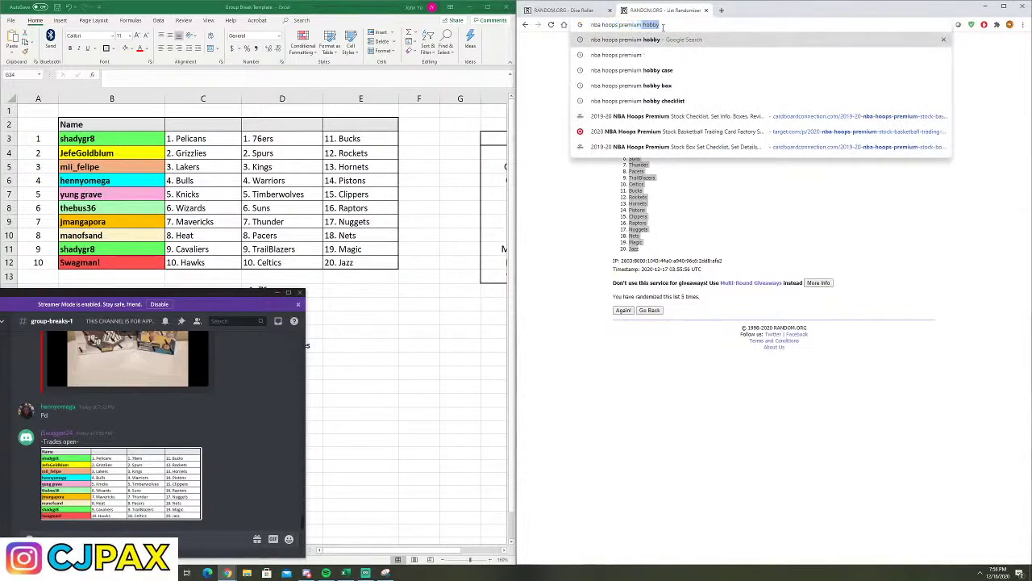
text(by box checklist)
key(Return)
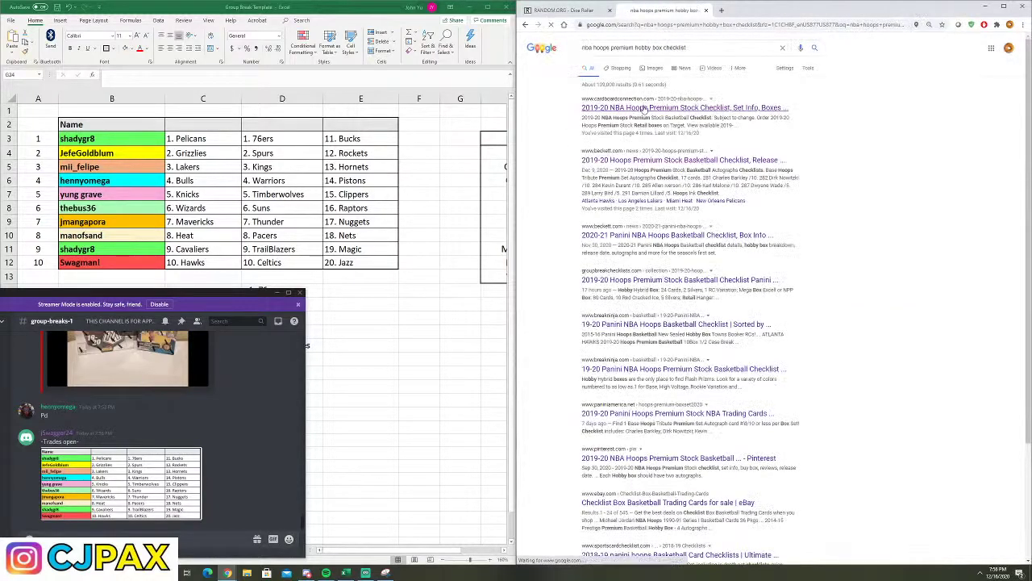
click(644, 109)
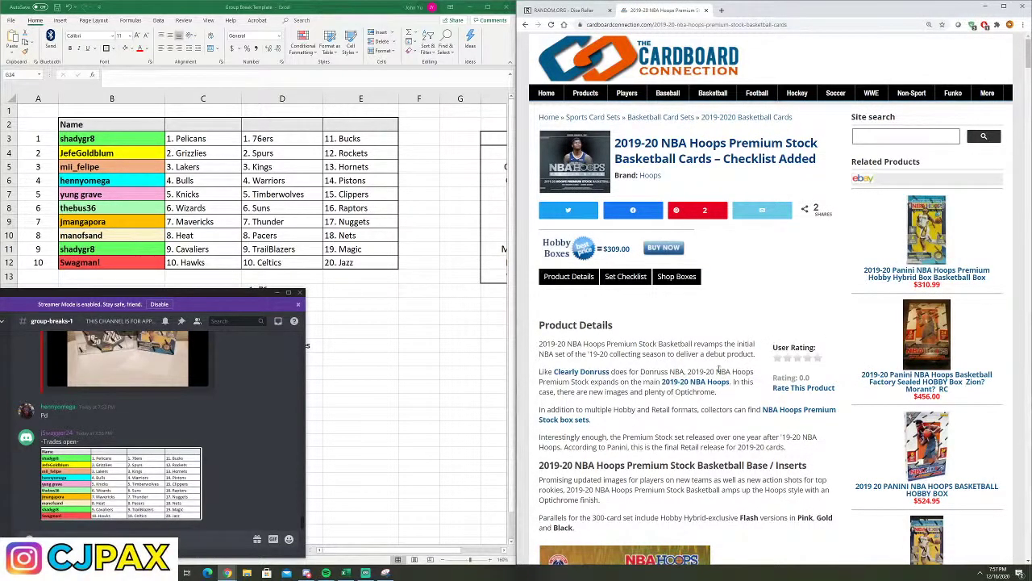
Find "donovan mitchell" on the checklist page and go through the card sets that list him
key(ctrl+f)
text(donova)
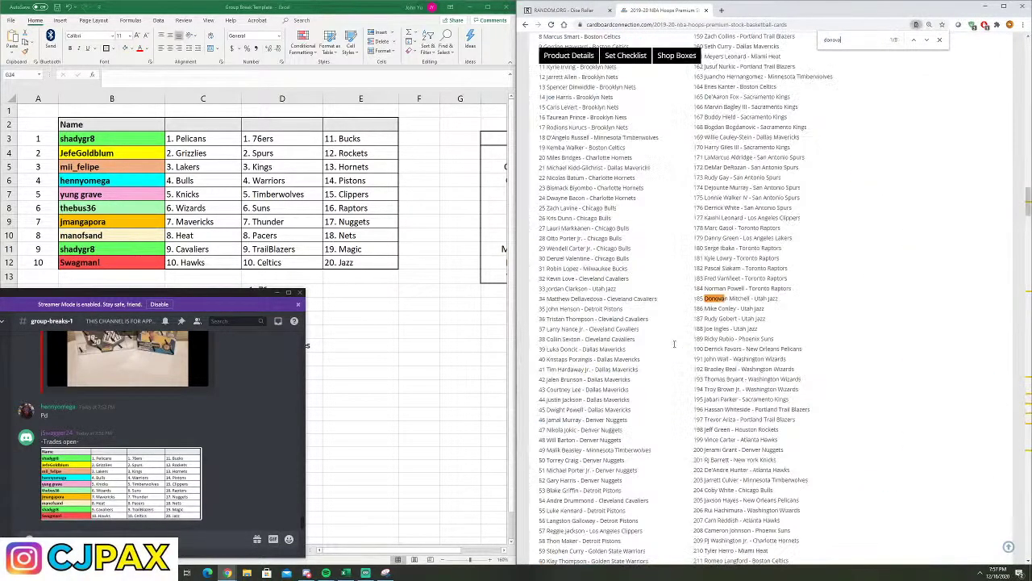
text(n mitchell)
key(Return)
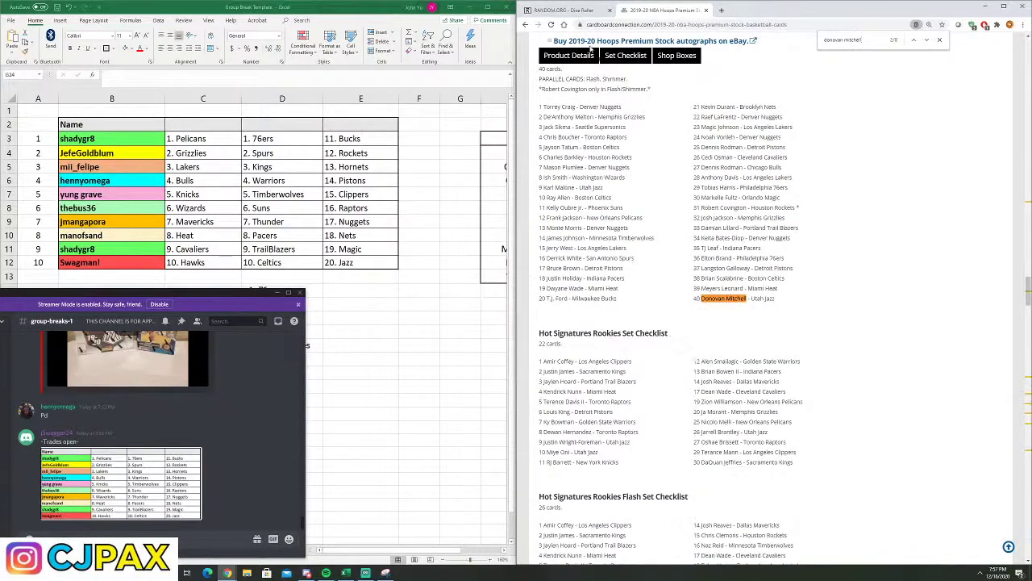
scroll(635, 167, up, 2)
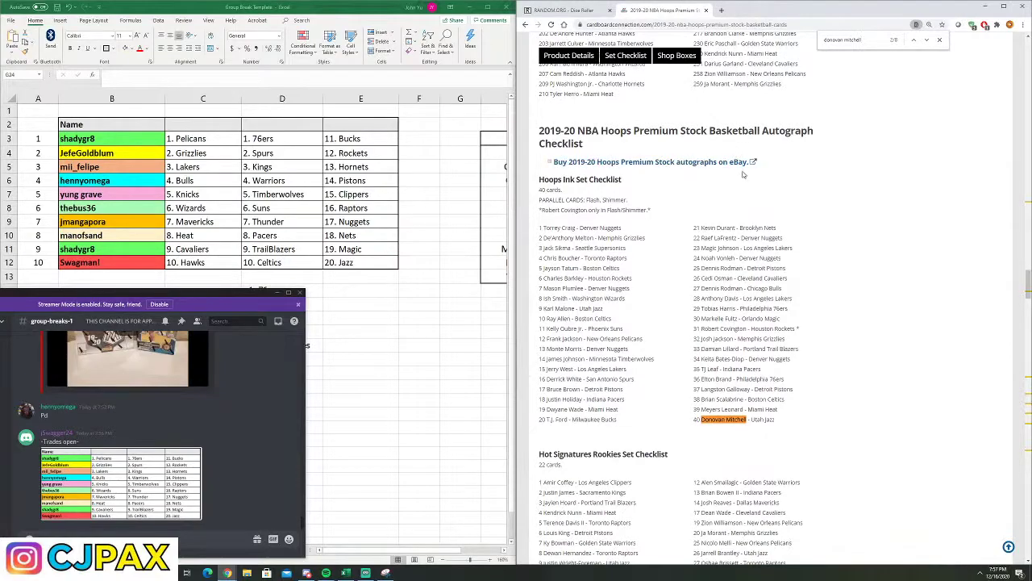
scroll(742, 172, down, 1)
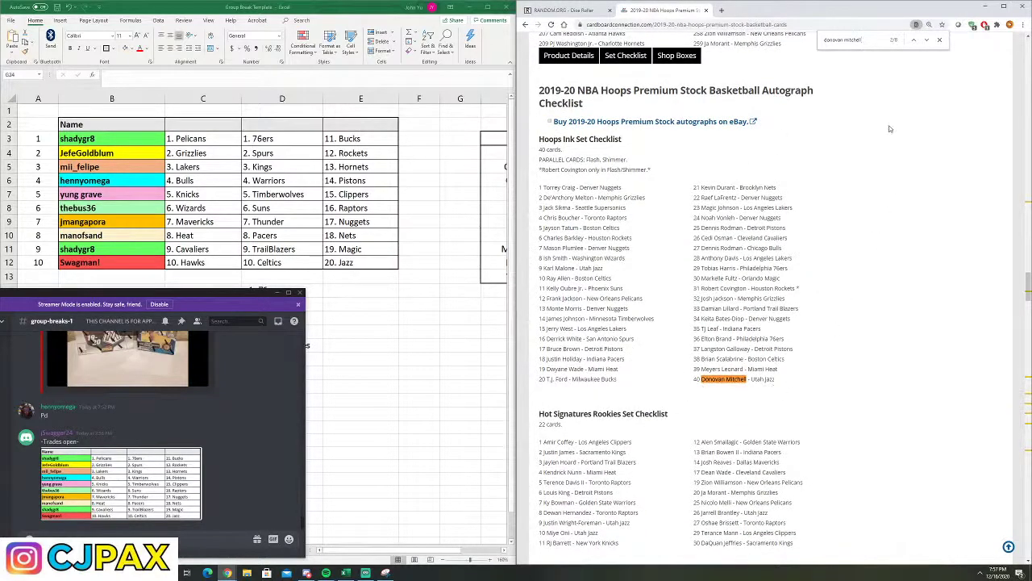
key(Return)
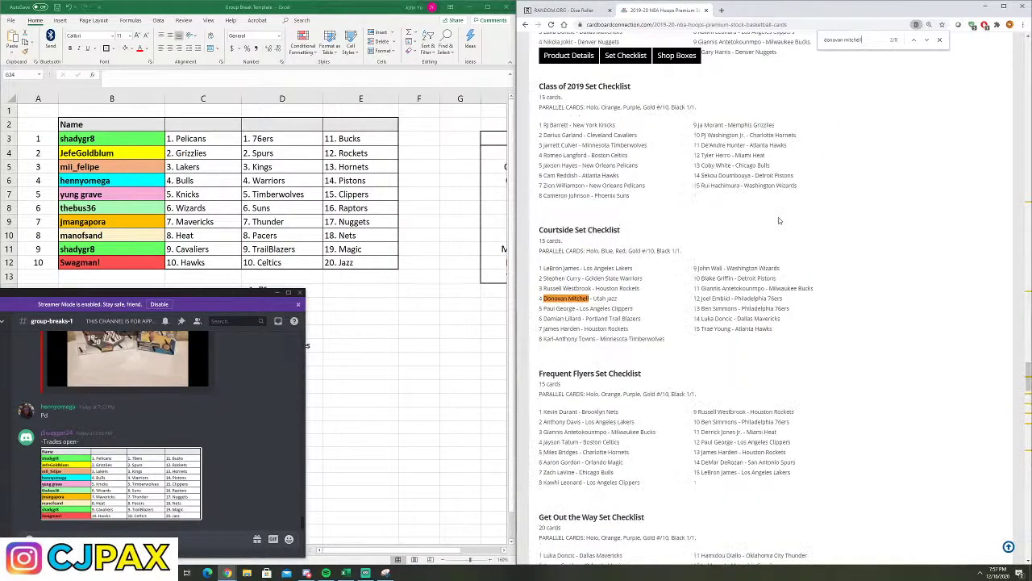
key(Return)
key(Return)
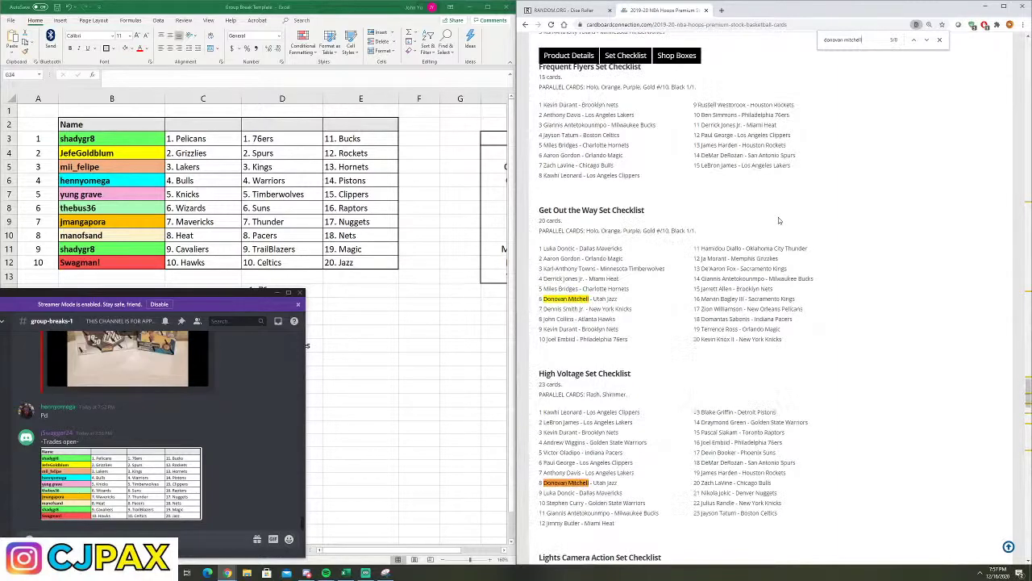
key(Return)
key(Return)
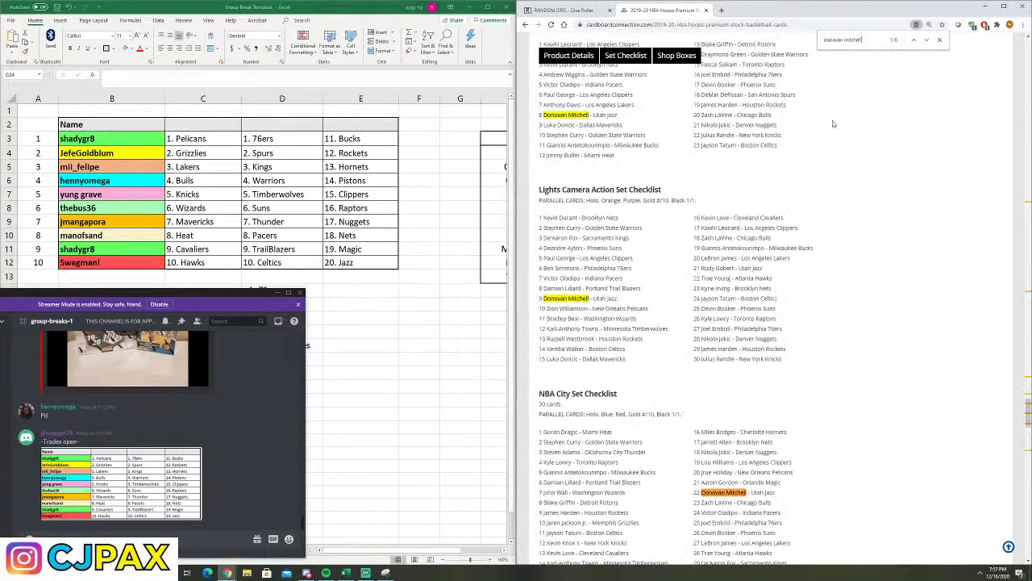
Find "tatum" on the checklist page and go through the card sets that list him
key(ctrl+f)
text(tatum)
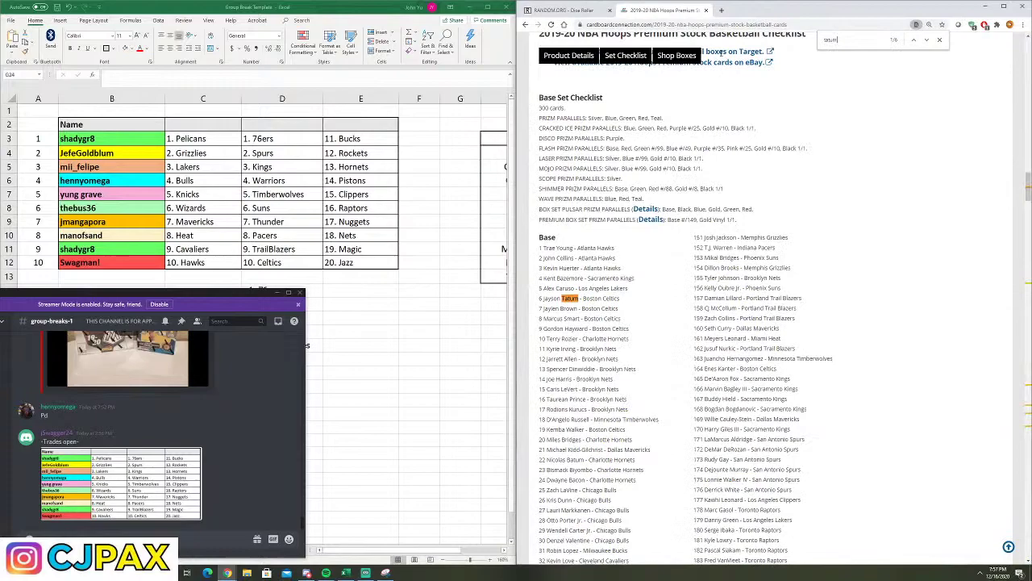
key(Return)
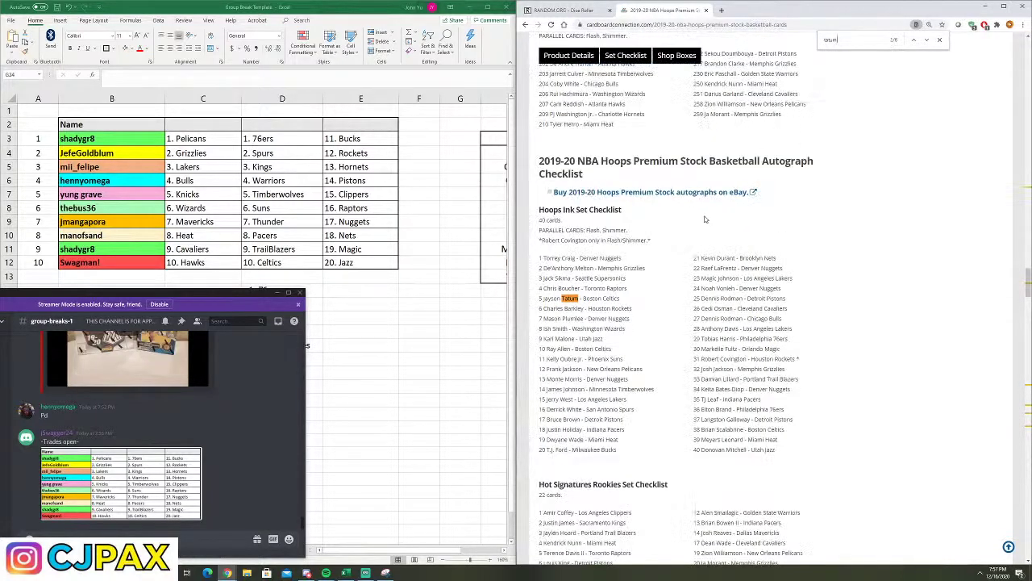
key(Return)
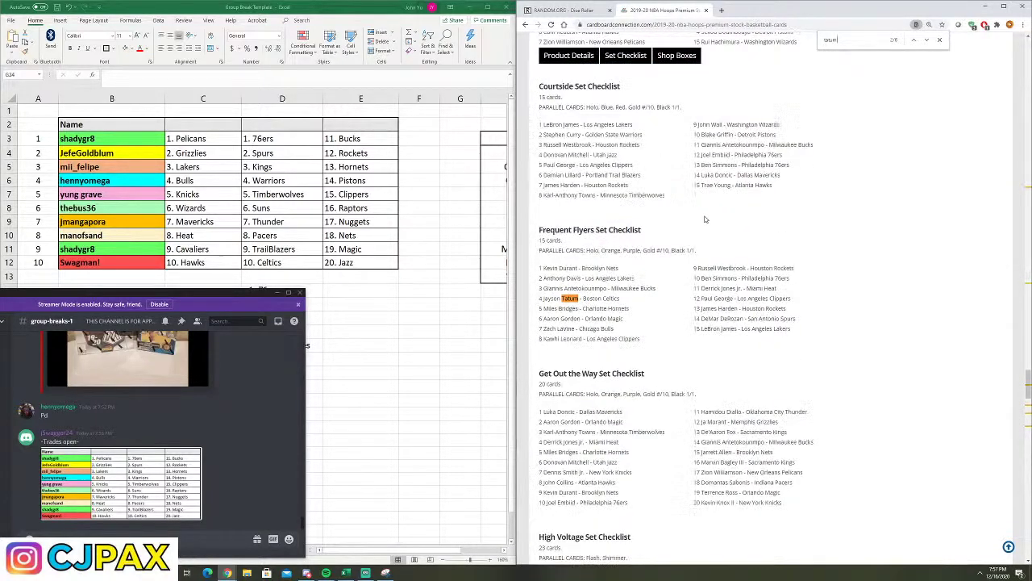
key(Return)
key(Return)
Find "trae young" on the checklist page and go through the card sets that list him
key(ctrl+a)
text(trae young)
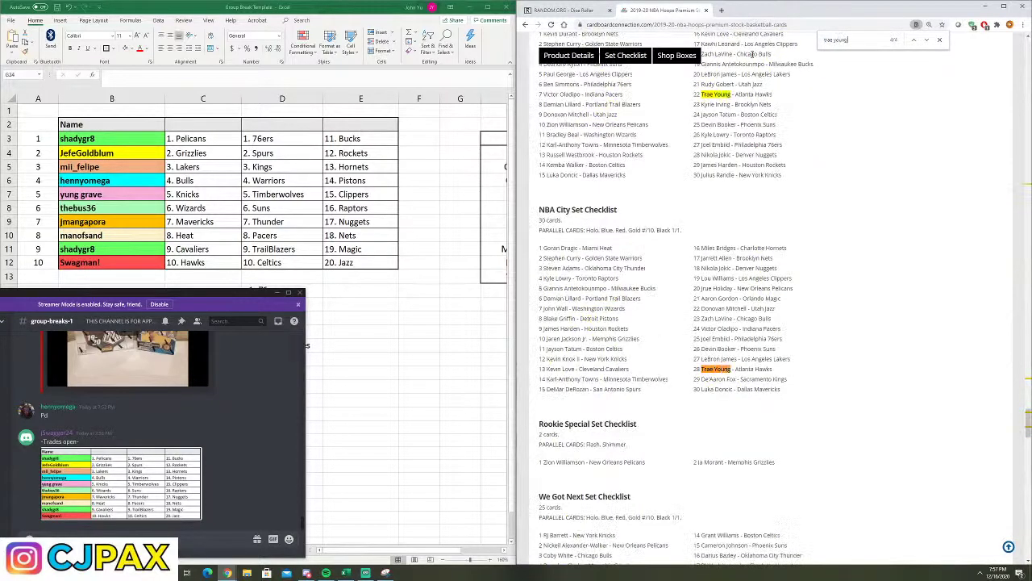
key(Return)
key(Return)
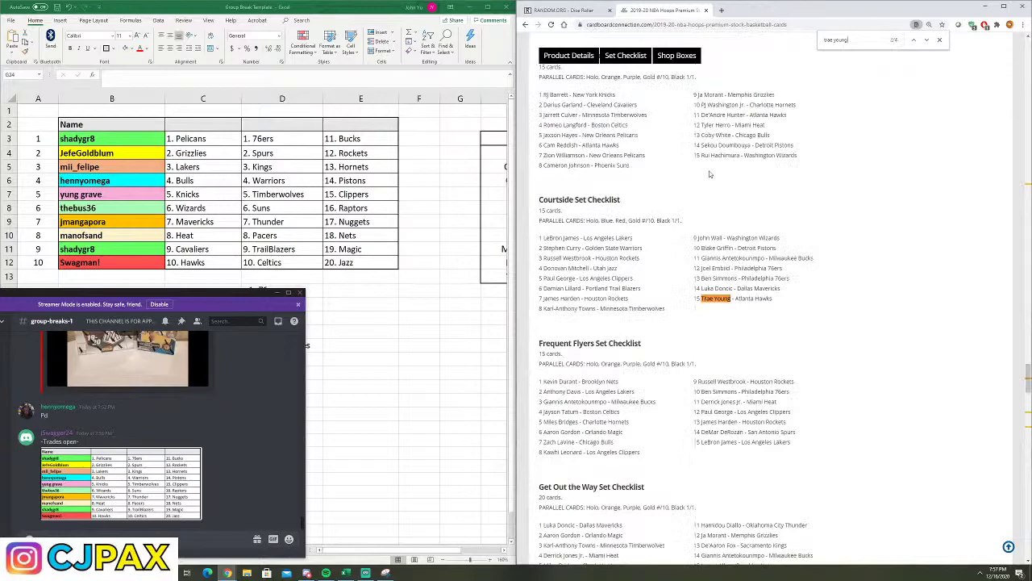
key(Return)
key(Return)
key(Return)
key(Return)
key(Return)
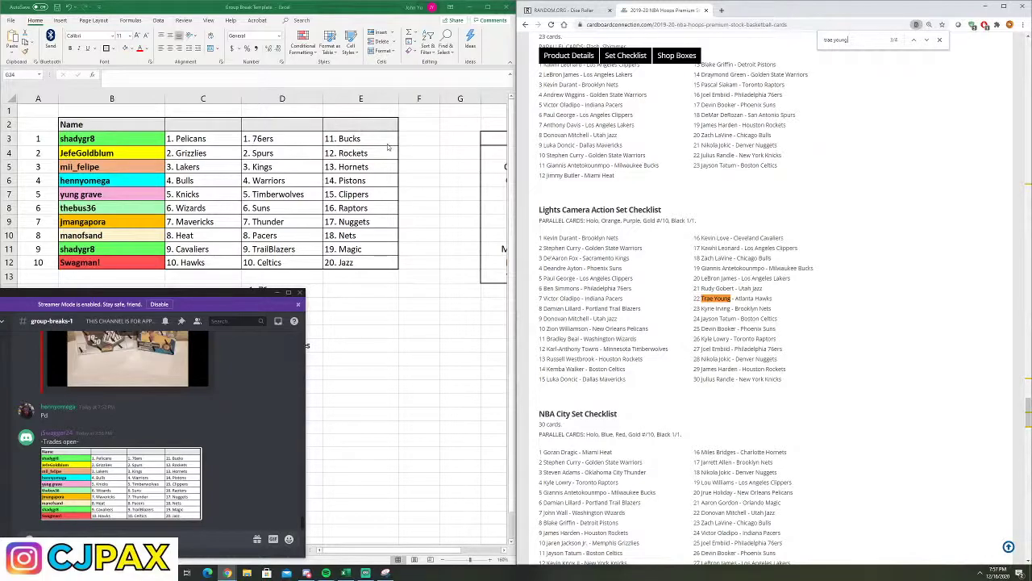
Look up "cameron jo" on the checklist page, then clear the page search
key(ctrl+f)
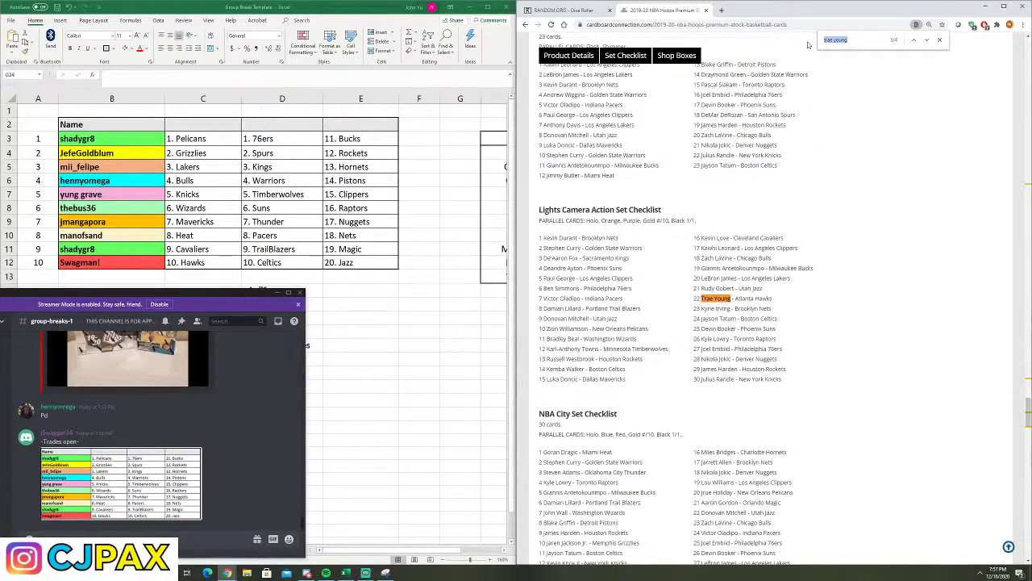
text(cameron jo)
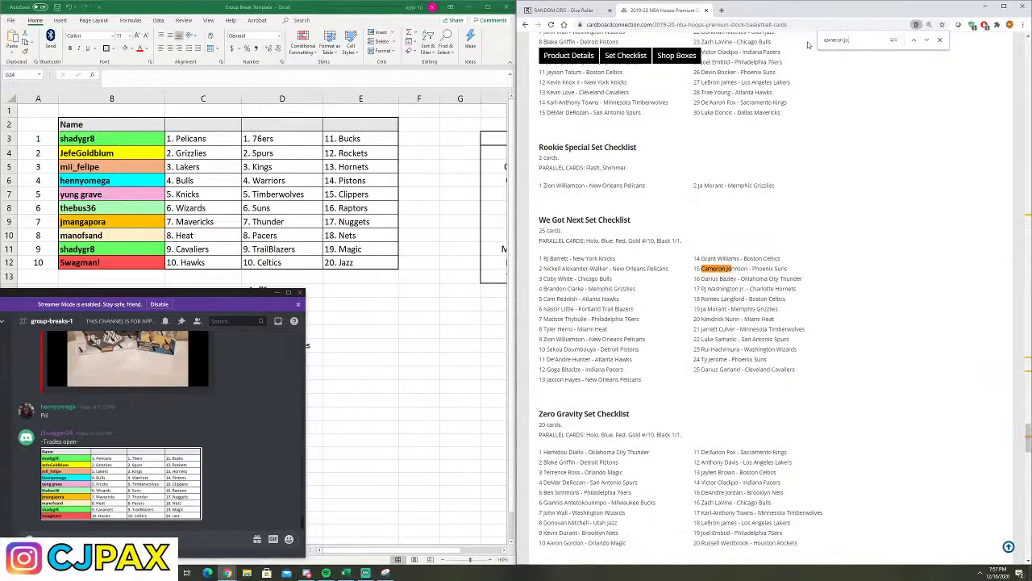
key(BackSpace)
key(BackSpace)
key(BackSpace)
key(BackSpace)
key(BackSpace)
key(BackSpace)
key(BackSpace)
key(BackSpace)
key(BackSpace)
key(BackSpace)
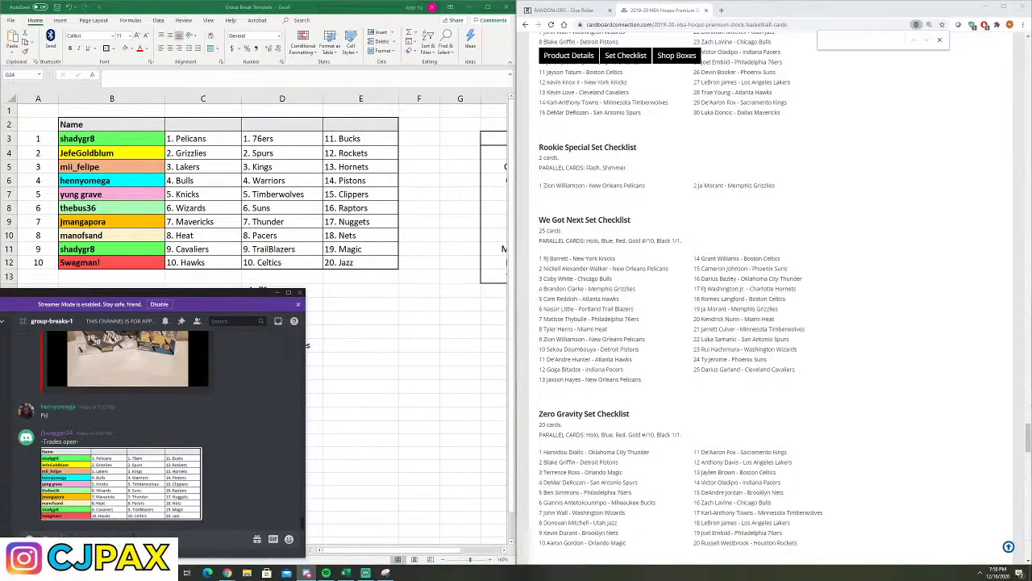
Post "-Trades closed-" in the Discord group-breaks-1 channel and get the chat window out of the spreadsheet's way
text(-Trades closed-)
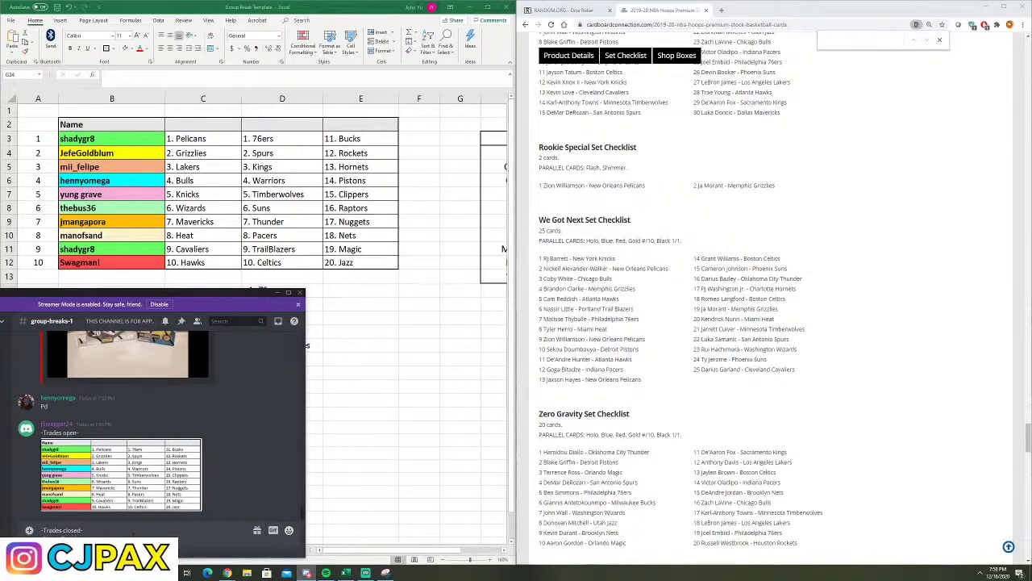
key(Return)
click(229, 286)
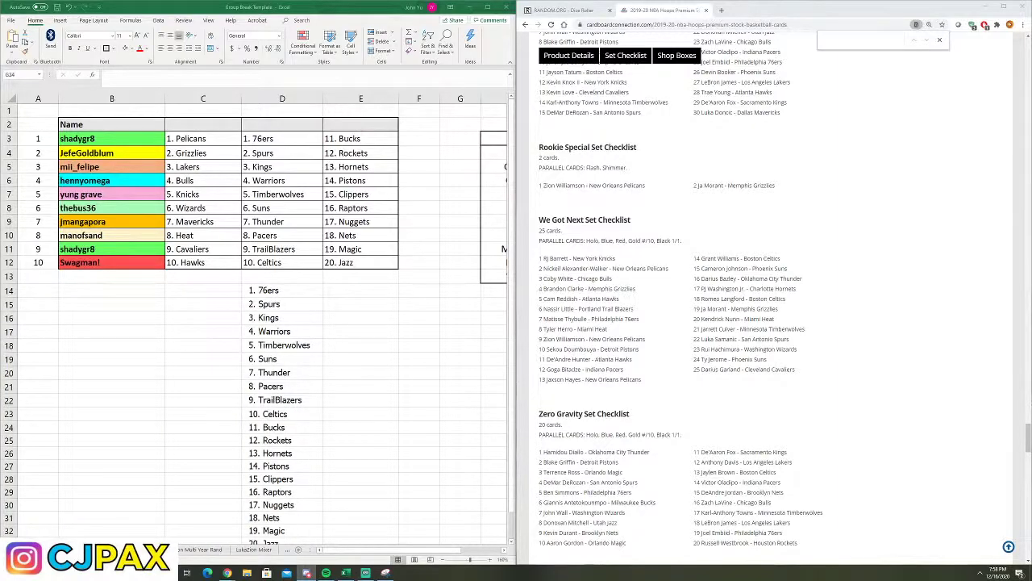